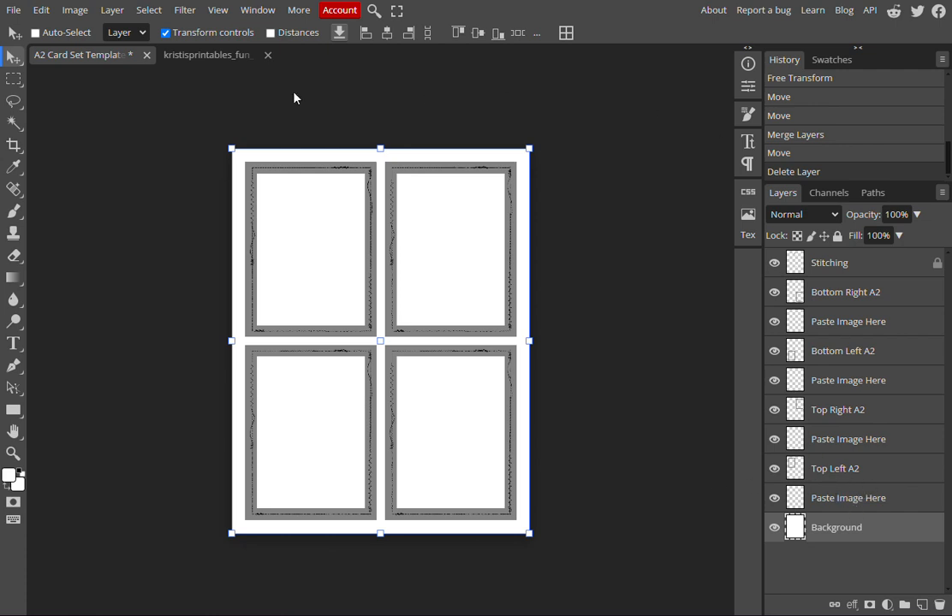
Copy the teacup artwork from the kristisprintables_fun document
{"action": "left_click", "coordinate": [168, 52]}
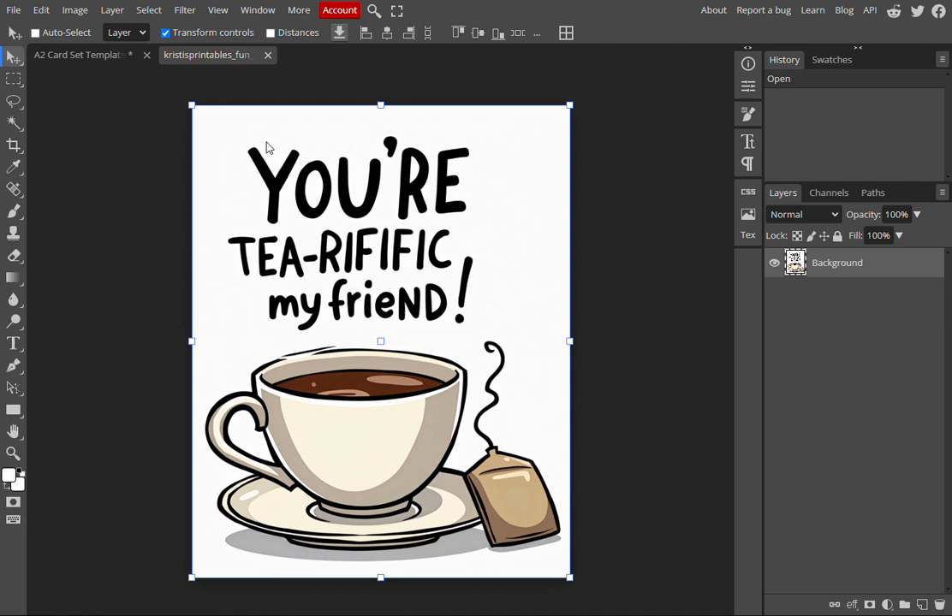
{"action": "right_click", "coordinate": [15, 60]}
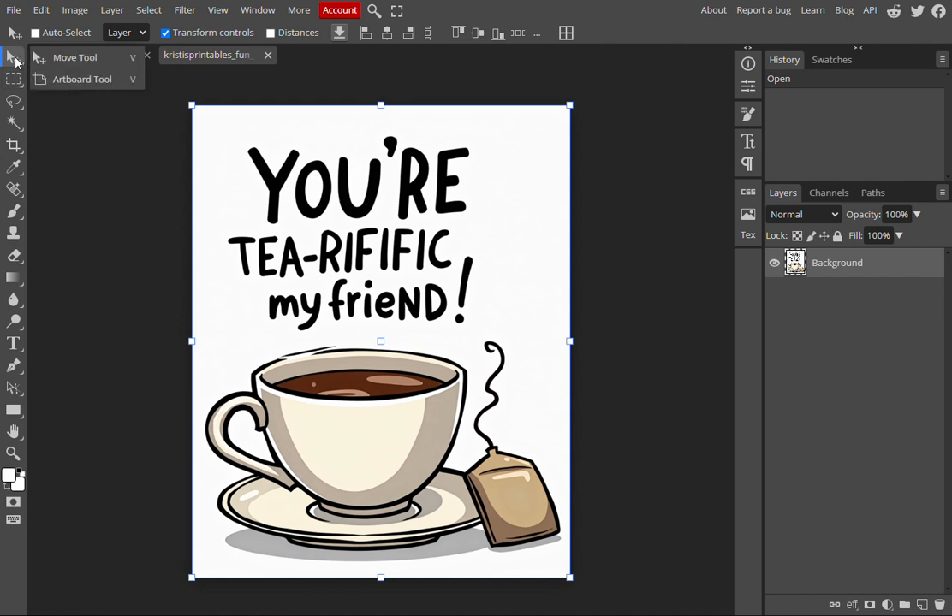
{"action": "left_click", "coordinate": [47, 12]}
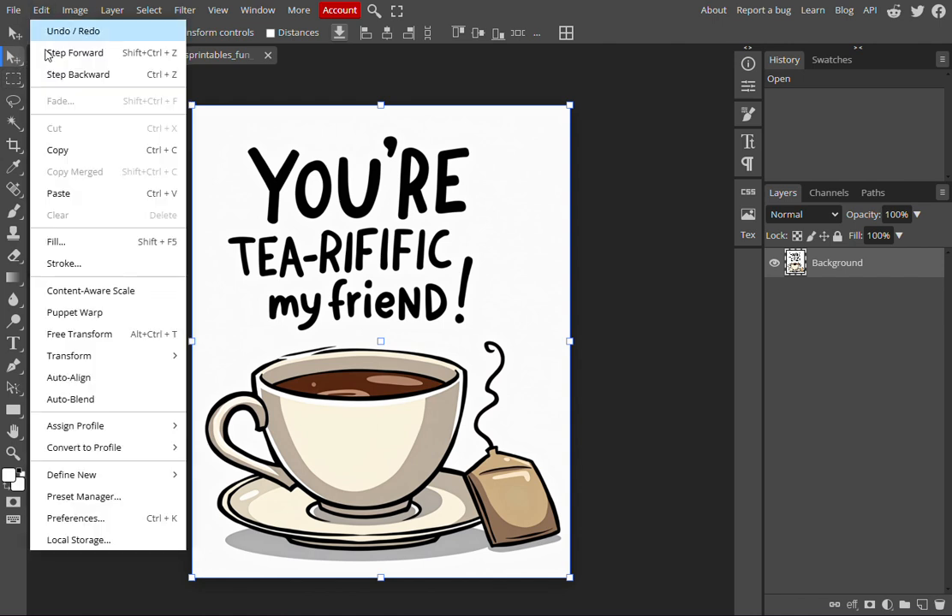
{"action": "left_click", "coordinate": [60, 152]}
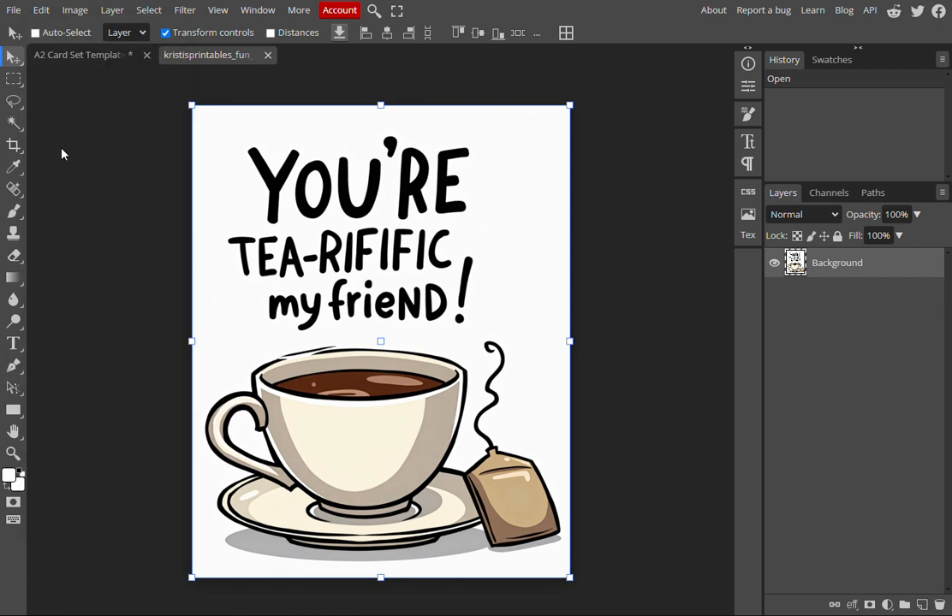
Paste the teacup artwork into the A2 Card Set Template, directly above the lowest "Paste Image Here" layer
{"action": "left_click", "coordinate": [76, 57]}
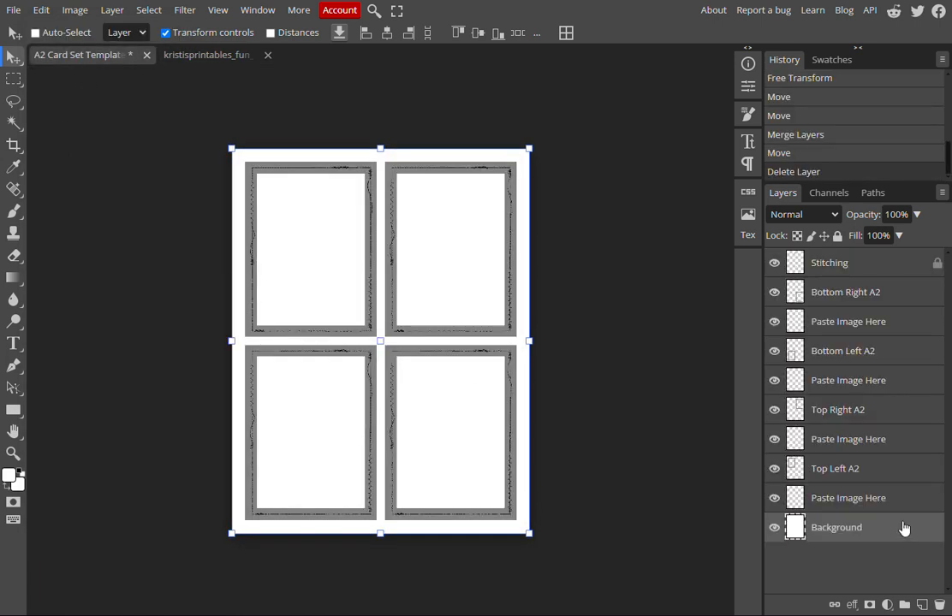
{"action": "left_click", "coordinate": [879, 508]}
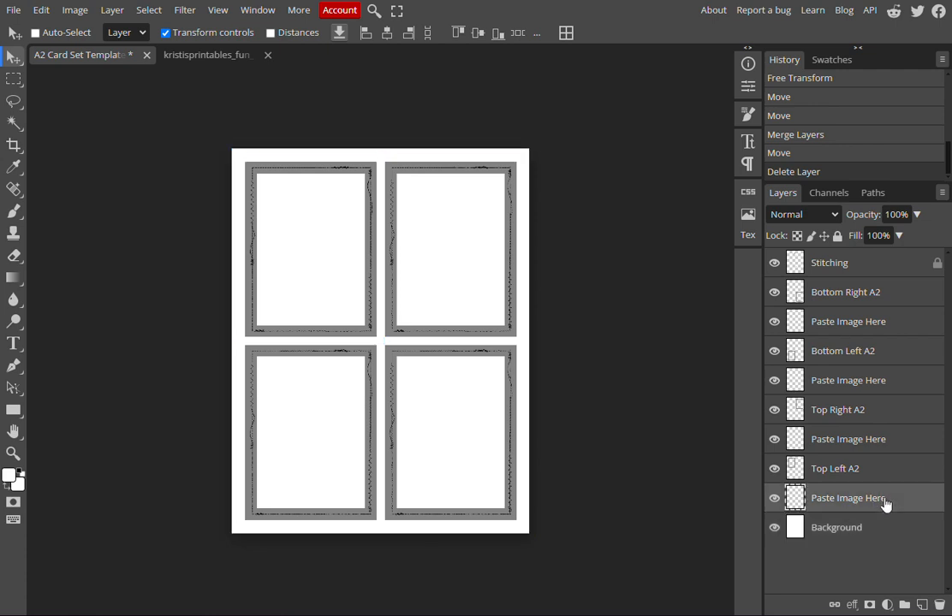
{"action": "left_click", "coordinate": [41, 9]}
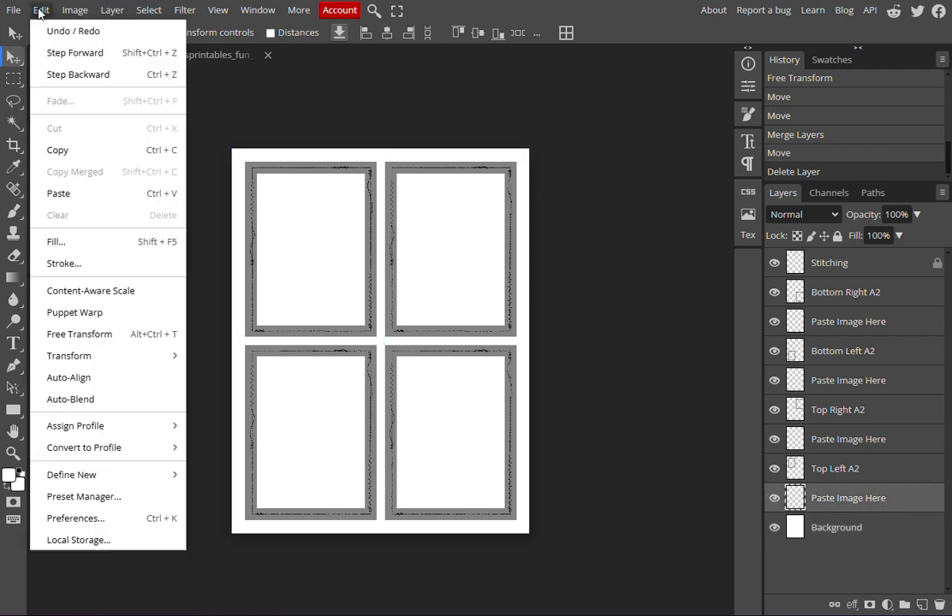
{"action": "left_click", "coordinate": [82, 202]}
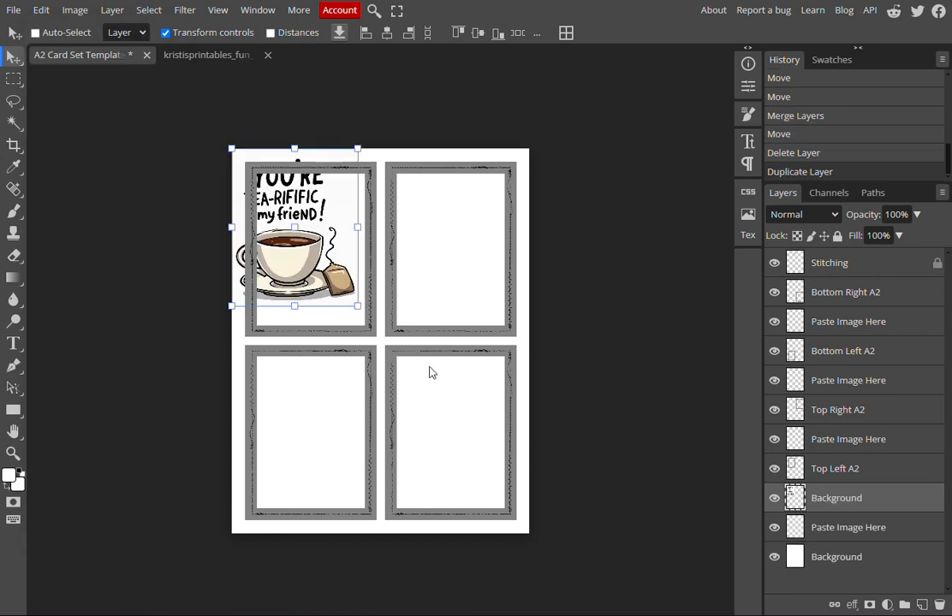
Move the teacup artwork into the bottom-right card frame, scale it to 83.33% and position it within the opening
{"action": "left_click_drag", "start_coordinate": [274, 202], "coordinate": [338, 262]}
{"action": "left_click_drag", "start_coordinate": [374, 296], "coordinate": [470, 437]}
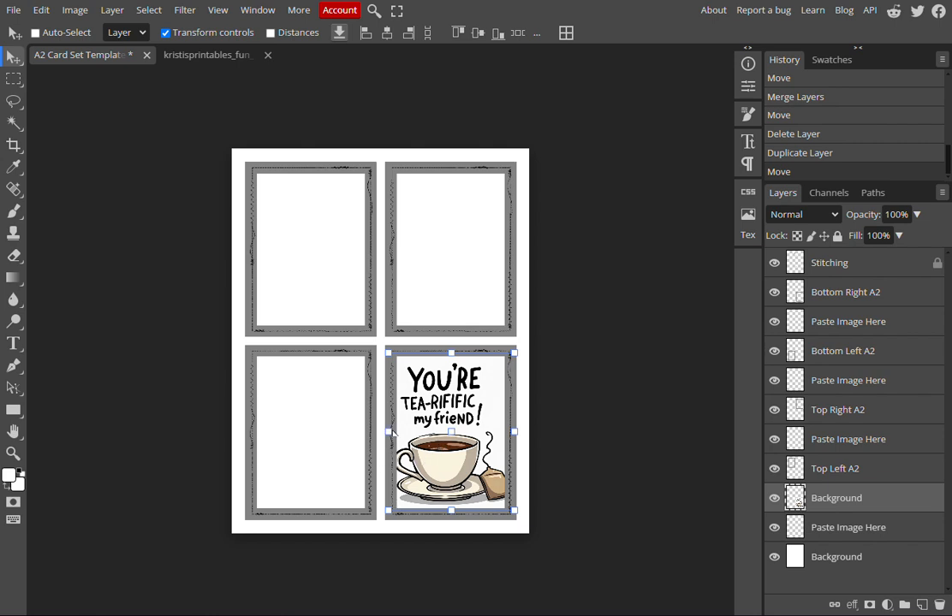
{"action": "left_click_drag", "start_coordinate": [387, 430], "coordinate": [411, 437]}
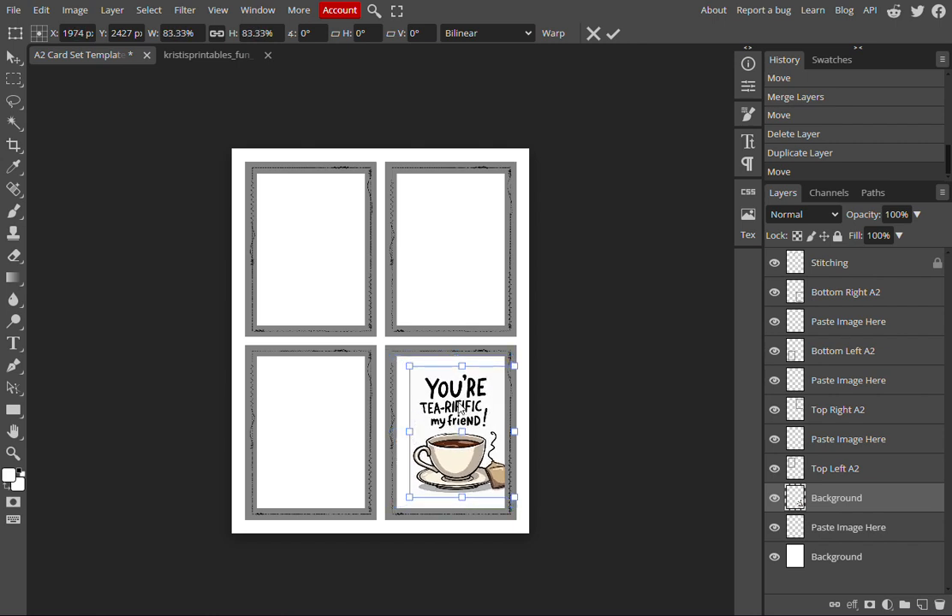
{"action": "mouse_move", "coordinate": [465, 419]}
{"action": "left_mouse_down"}
{"action": "mouse_move", "coordinate": [452, 422]}
{"action": "mouse_move", "coordinate": [461, 431]}
{"action": "left_mouse_up"}
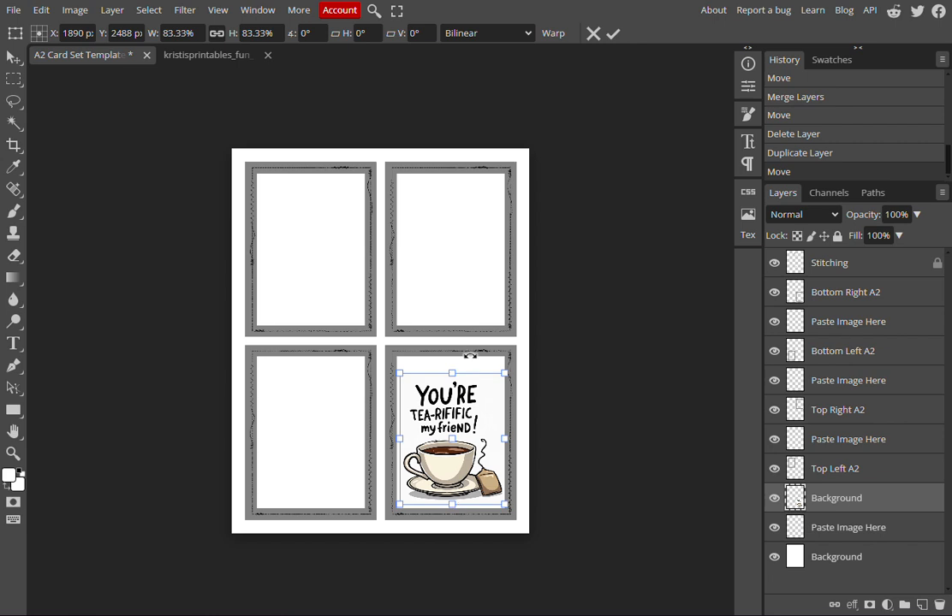
{"action": "left_click", "coordinate": [618, 35]}
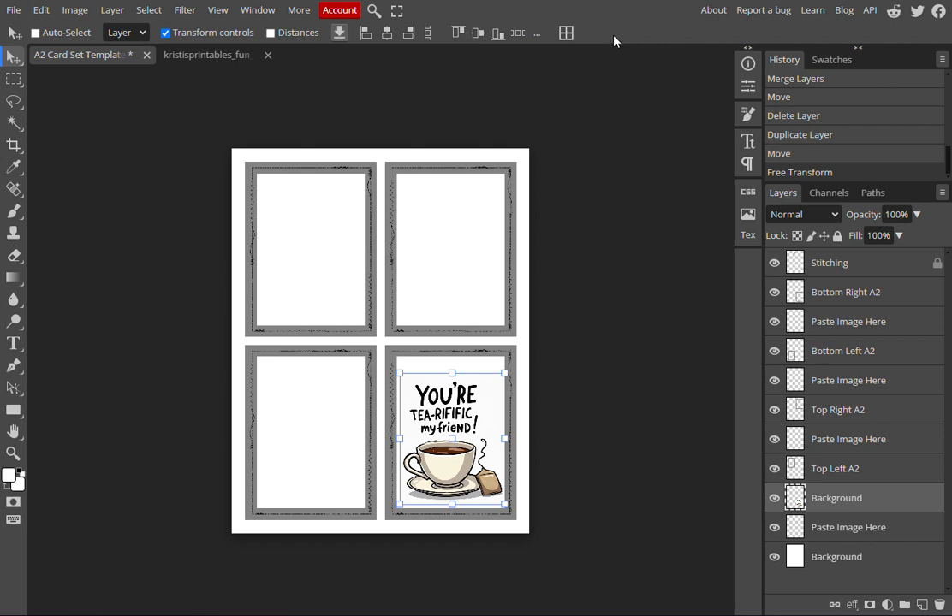
Rename the pasted teacup artwork's layer to "1st image"
{"action": "double_click", "coordinate": [832, 501]}
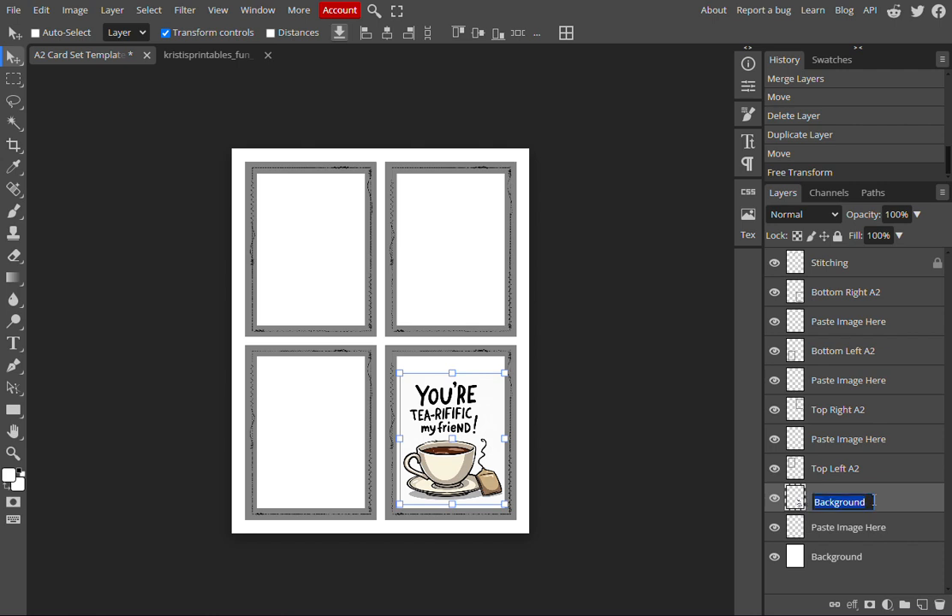
{"action": "type", "text": "1"}
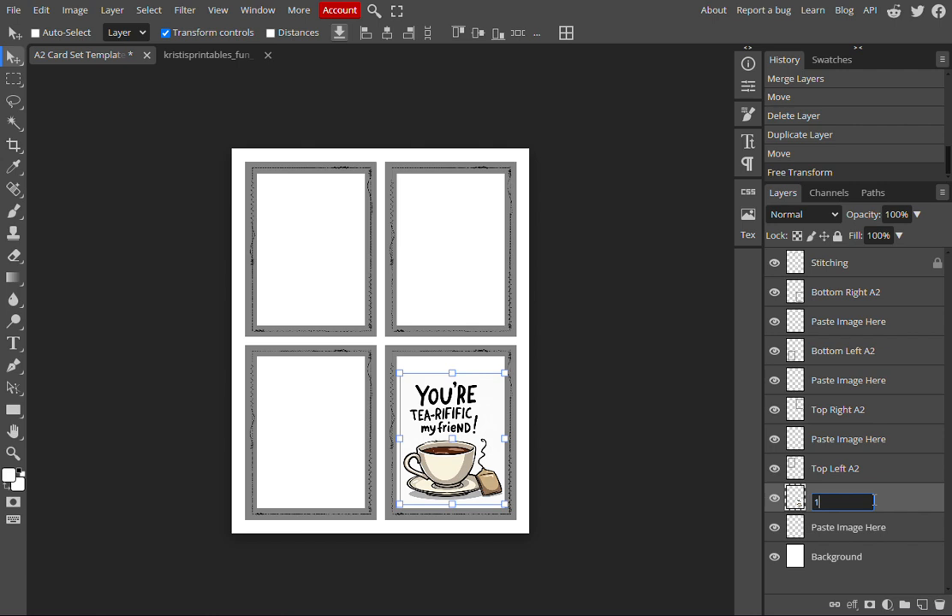
{"action": "type", "text": "st image"}
{"action": "key", "text": "Return"}
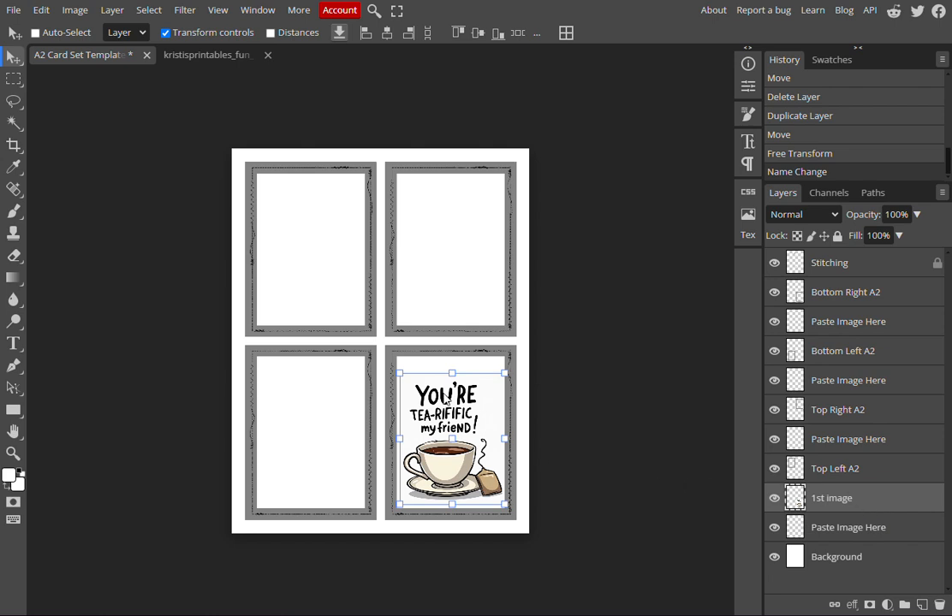
Draw a freehand Lasso selection around the "You're tea-rifific my friend!" lettering in the bottom-right card
{"action": "right_click", "coordinate": [14, 102]}
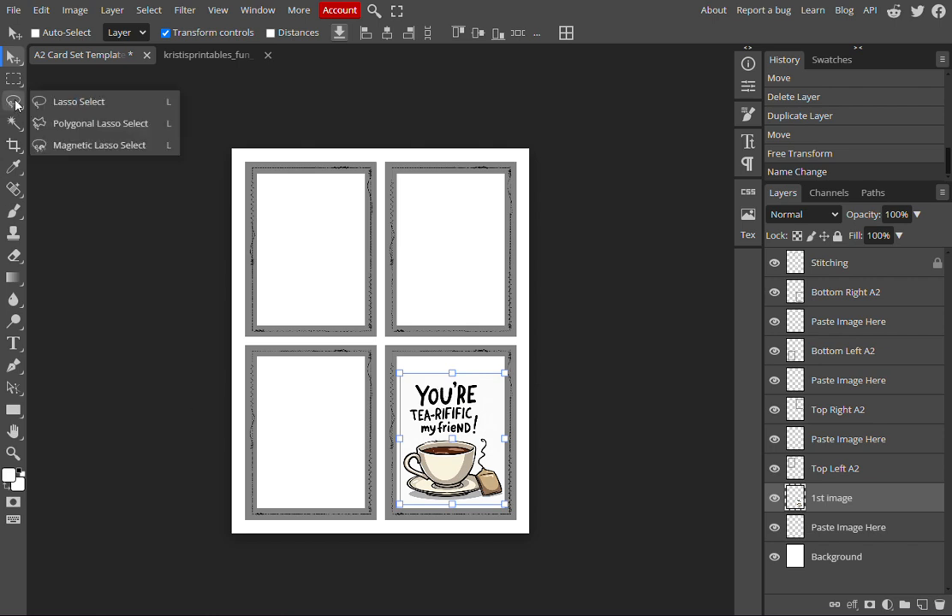
{"action": "left_click", "coordinate": [75, 102]}
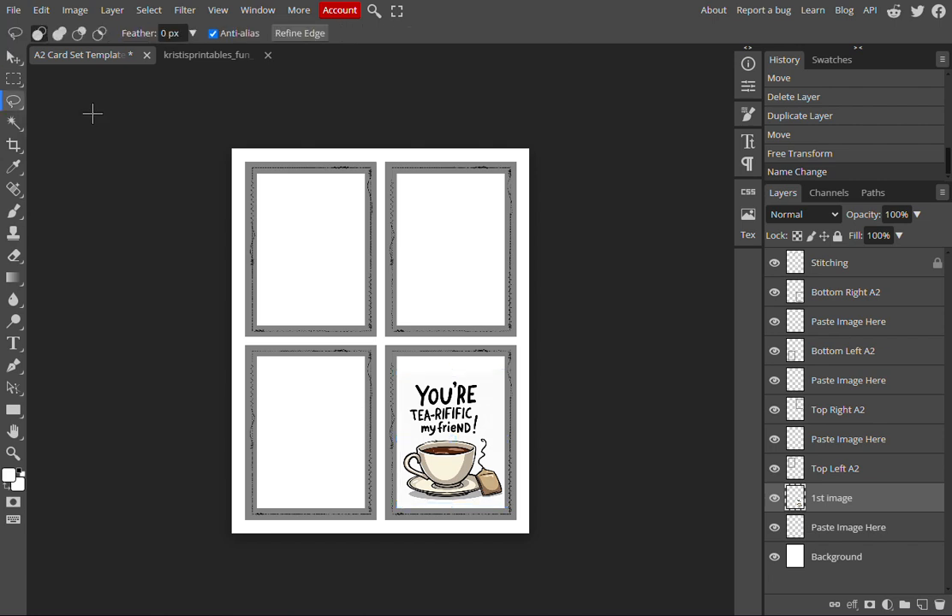
{"action": "left_click", "coordinate": [218, 10]}
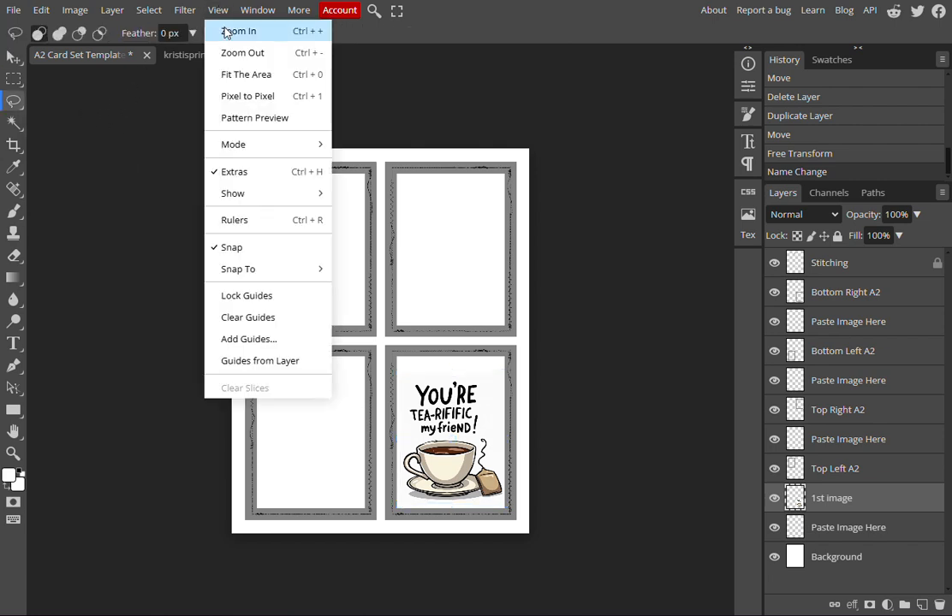
{"action": "left_click", "coordinate": [227, 32]}
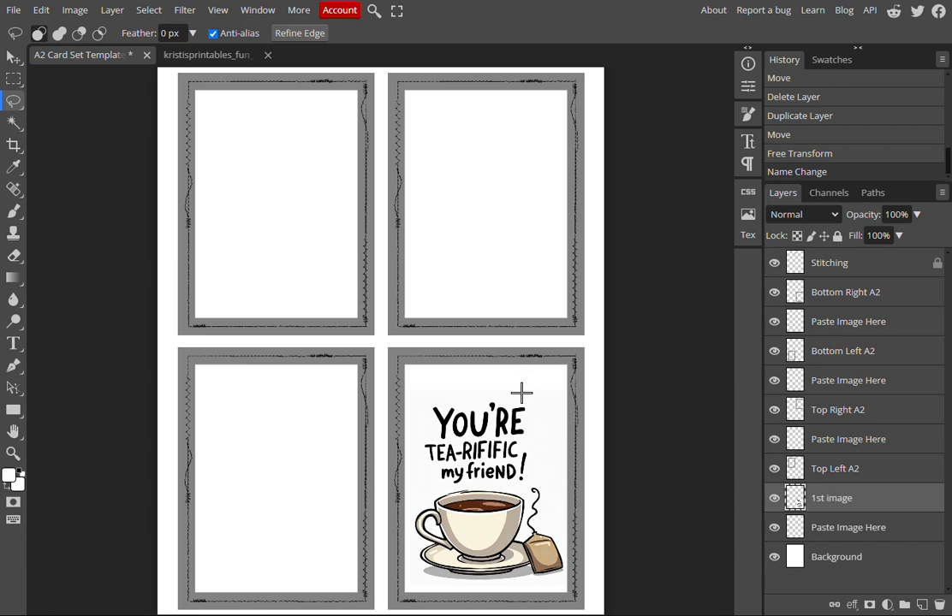
{"action": "mouse_move", "coordinate": [528, 392]}
{"action": "left_mouse_down"}
{"action": "mouse_move", "coordinate": [446, 380]}
{"action": "mouse_move", "coordinate": [424, 393]}
{"action": "mouse_move", "coordinate": [413, 421]}
{"action": "mouse_move", "coordinate": [416, 480]}
{"action": "mouse_move", "coordinate": [451, 491]}
{"action": "mouse_move", "coordinate": [533, 482]}
{"action": "mouse_move", "coordinate": [542, 433]}
{"action": "mouse_move", "coordinate": [536, 401]}
{"action": "mouse_move", "coordinate": [512, 370]}
{"action": "left_mouse_up"}
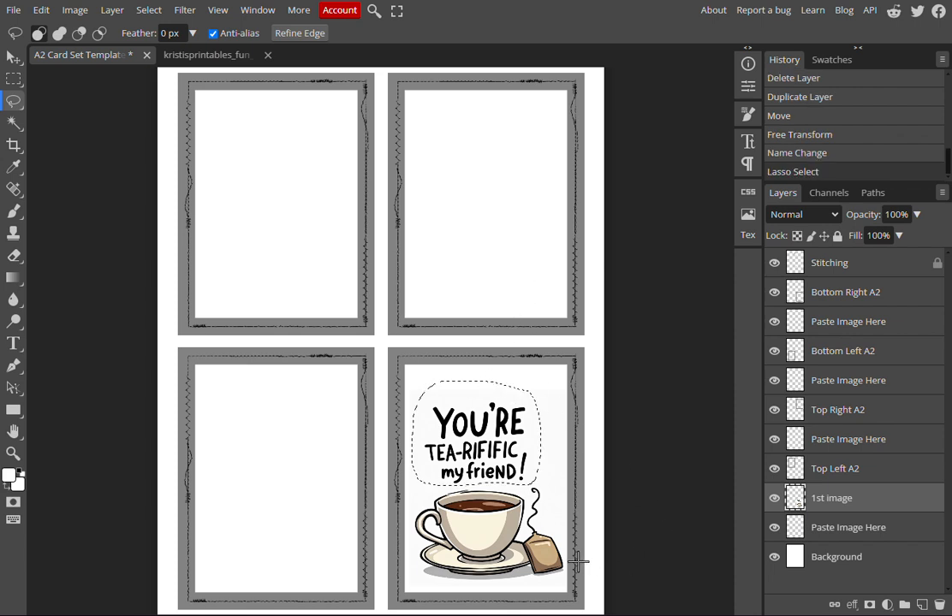
Cut the selected lettering out of the "1st image" layer and paste it as its own layer
{"action": "left_click", "coordinate": [39, 11]}
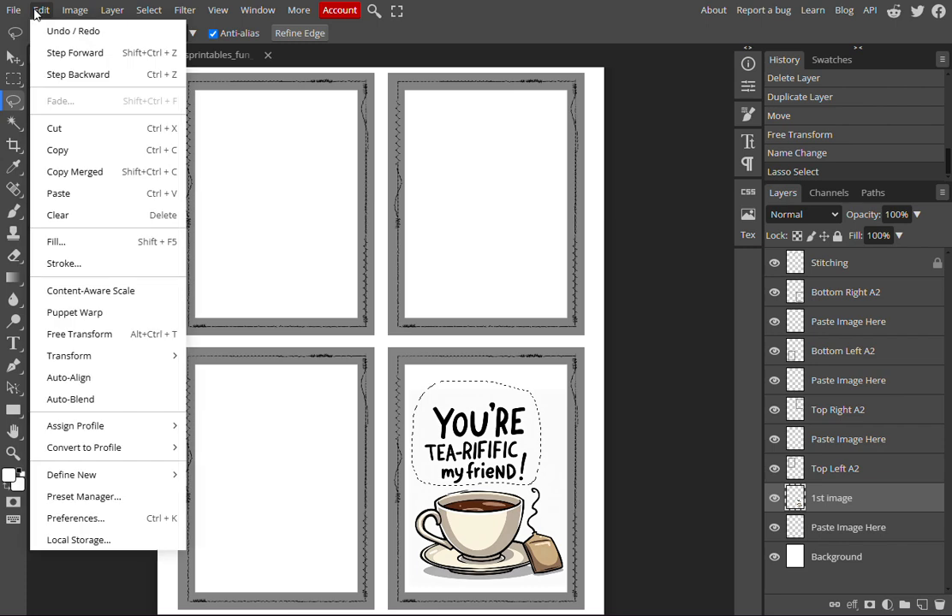
{"action": "left_click", "coordinate": [54, 128]}
{"action": "left_click", "coordinate": [40, 10]}
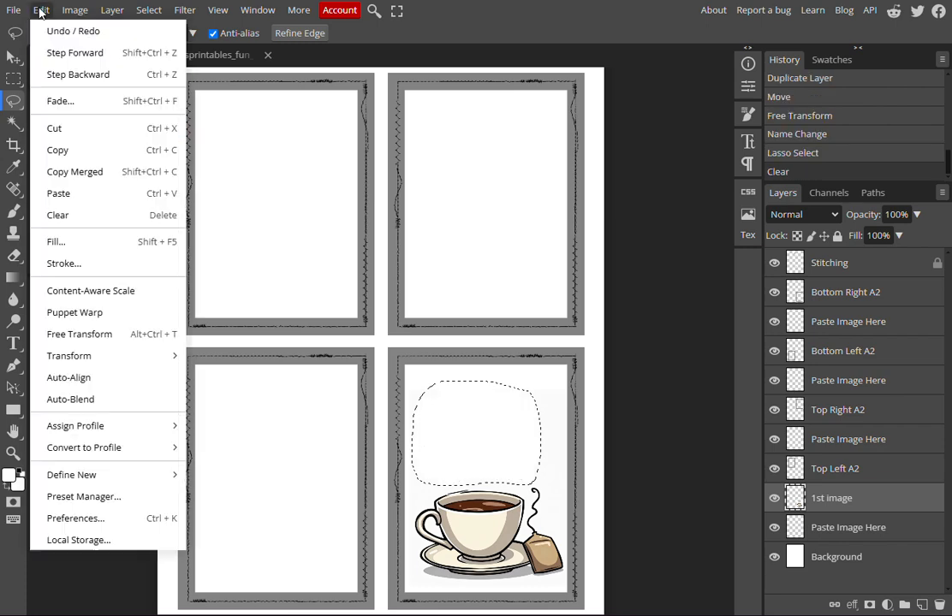
{"action": "left_click", "coordinate": [58, 193]}
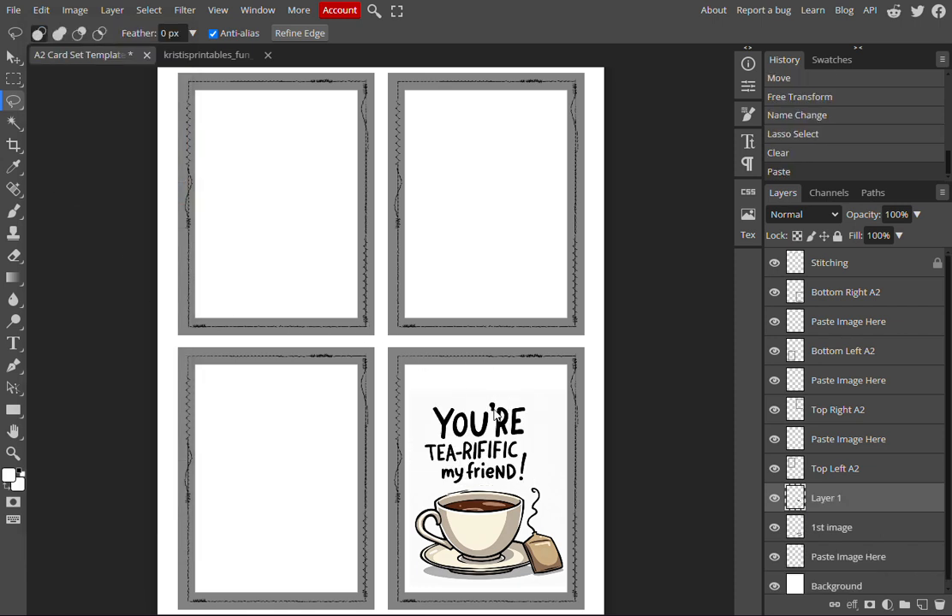
Enlarge the lettering layer to 118.6% and shift it upward to fill the space above the teacup
{"action": "left_click", "coordinate": [14, 60]}
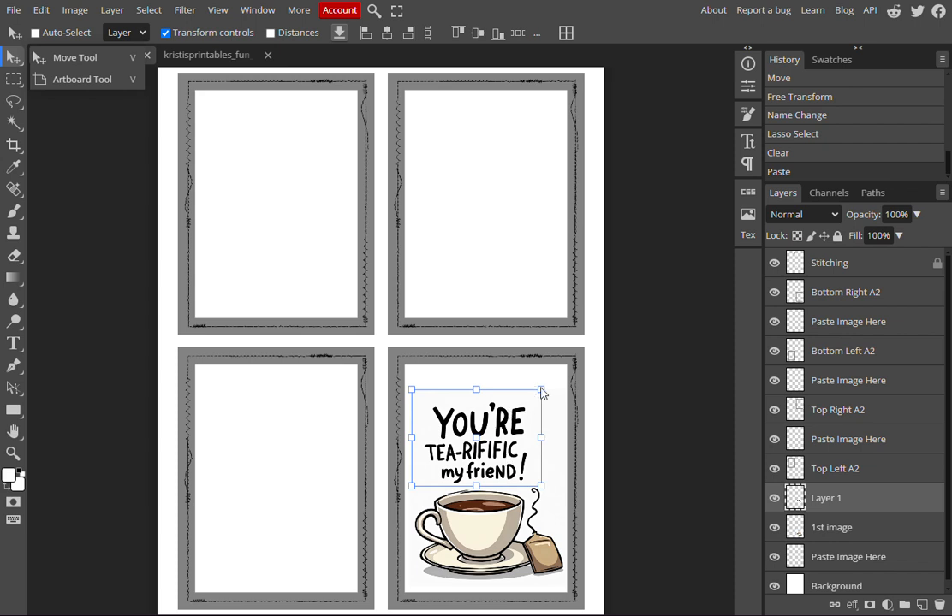
{"action": "left_click_drag", "start_coordinate": [541, 389], "coordinate": [557, 383]}
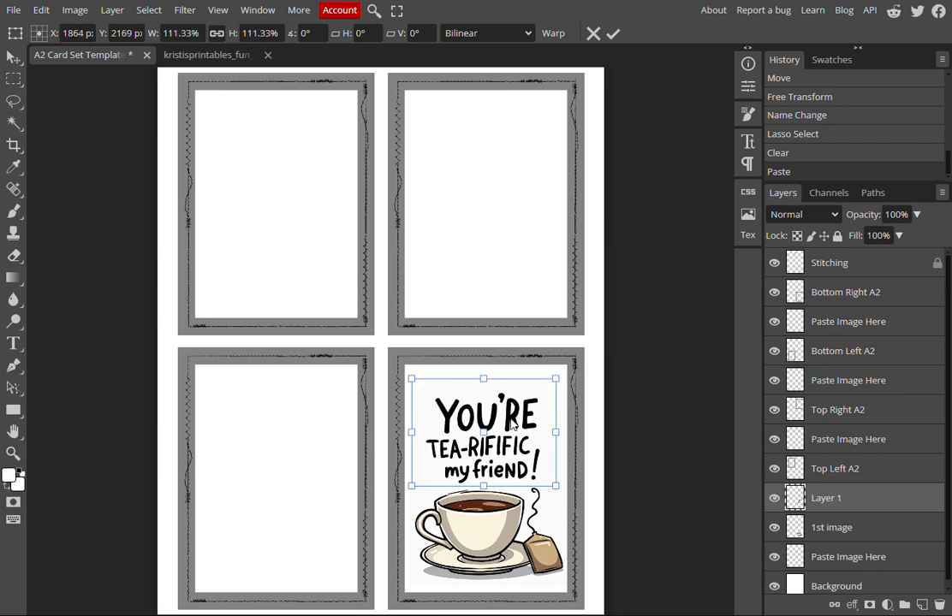
{"action": "left_click_drag", "start_coordinate": [512, 425], "coordinate": [510, 415]}
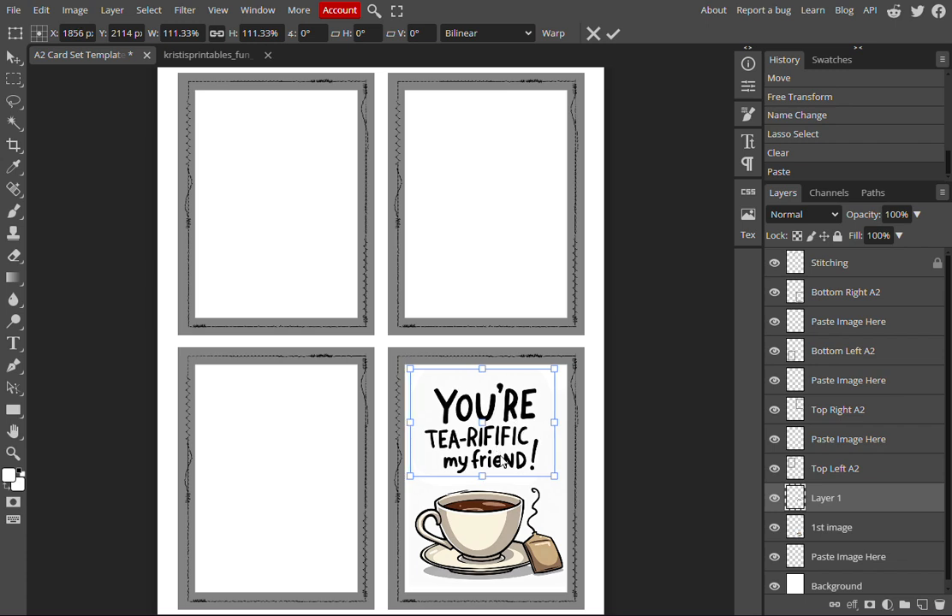
{"action": "left_click_drag", "start_coordinate": [555, 476], "coordinate": [563, 487]}
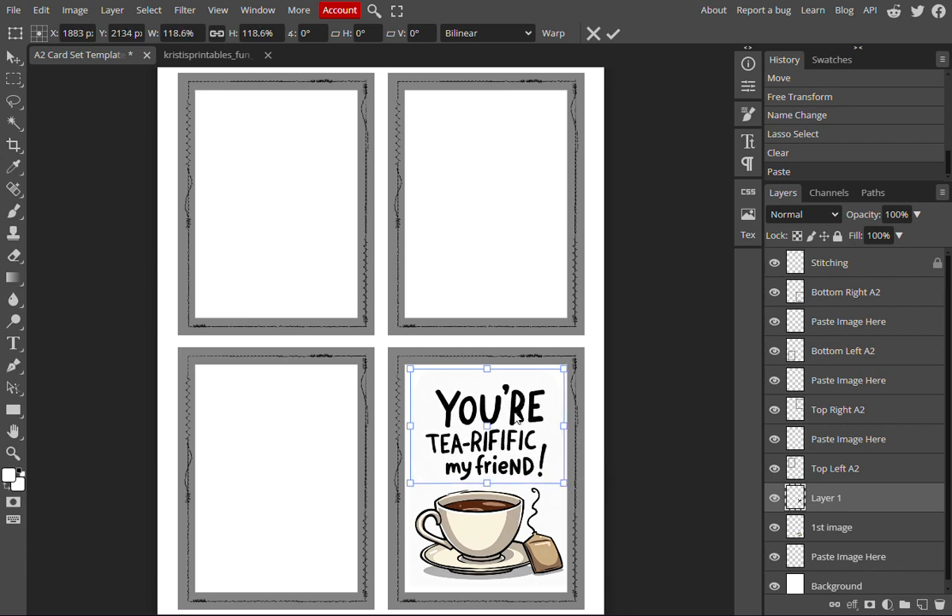
{"action": "left_click_drag", "start_coordinate": [516, 418], "coordinate": [513, 412]}
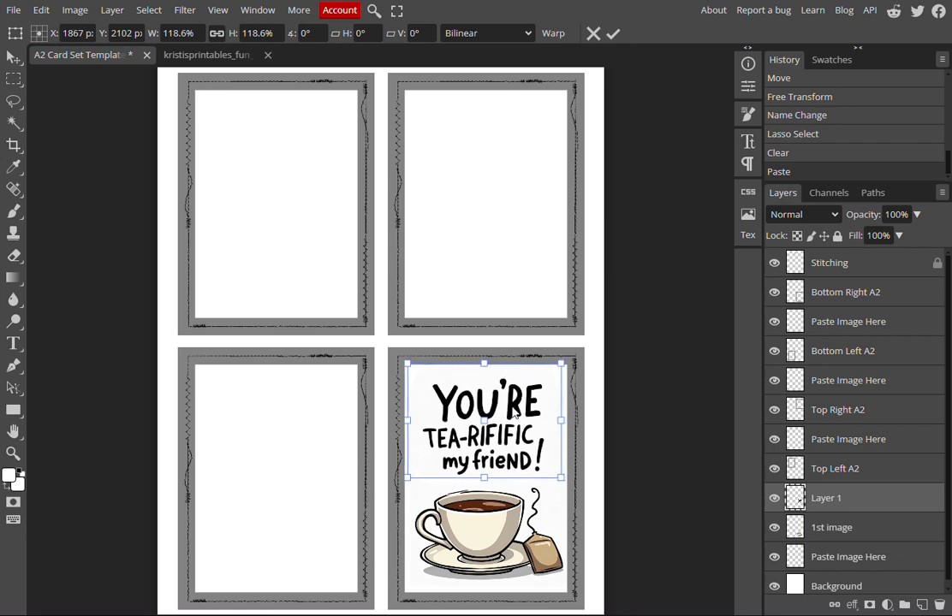
{"action": "left_click", "coordinate": [615, 34]}
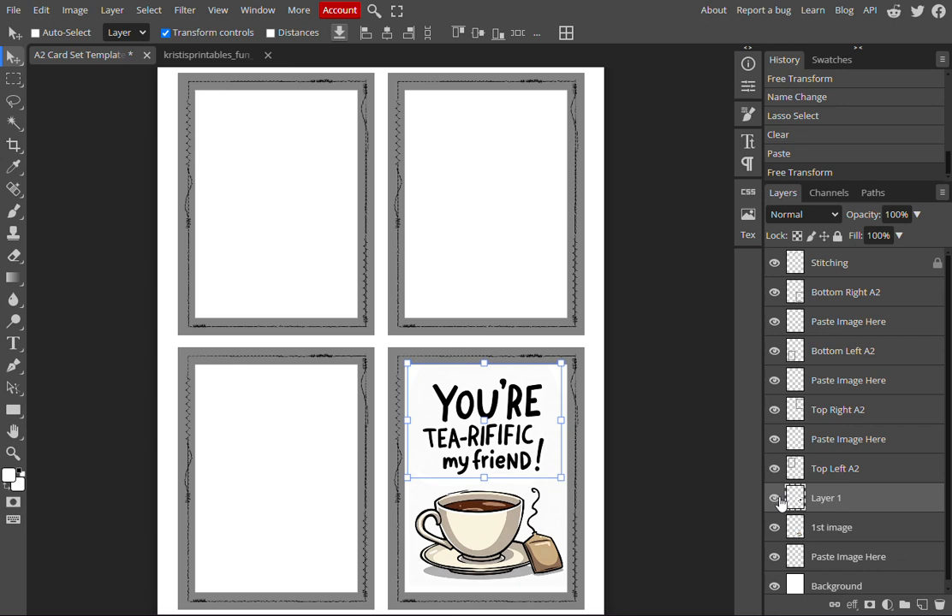
Toggle the lettering layer's visibility off and on, and merge it with the "1st image" layer
{"action": "left_click", "coordinate": [776, 500]}
{"action": "left_click", "coordinate": [776, 499]}
{"action": "left_click", "coordinate": [829, 528], "text": "ctrl"}
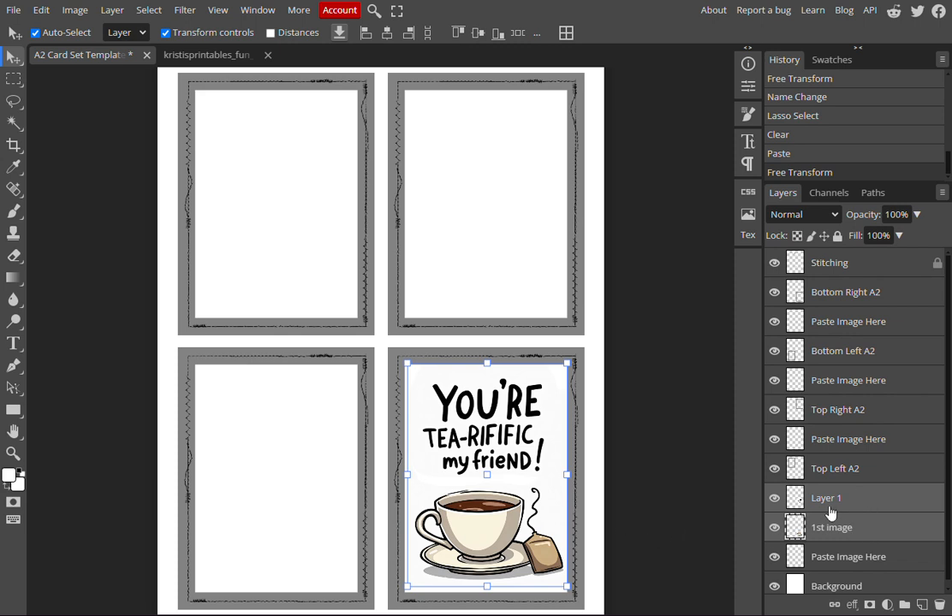
{"action": "right_click", "coordinate": [878, 502]}
{"action": "mouse_move", "coordinate": [874, 484]}
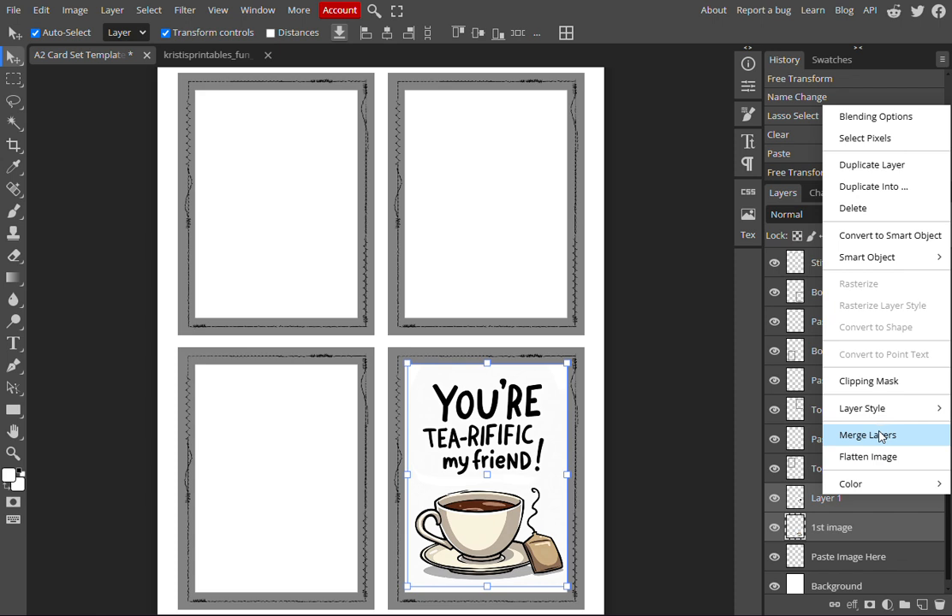
{"action": "left_click", "coordinate": [867, 434]}
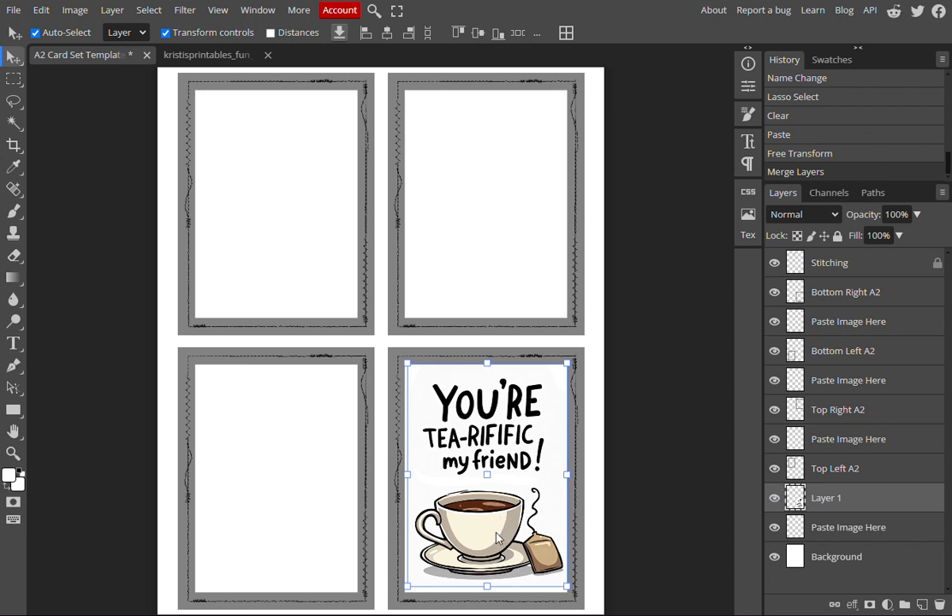
Nudge the merged card artwork slightly to centre it in the bottom-right frame, and duplicate its layer
{"action": "mouse_move", "coordinate": [496, 537]}
{"action": "left_mouse_down"}
{"action": "mouse_move", "coordinate": [498, 521]}
{"action": "mouse_move", "coordinate": [495, 539]}
{"action": "left_mouse_up"}
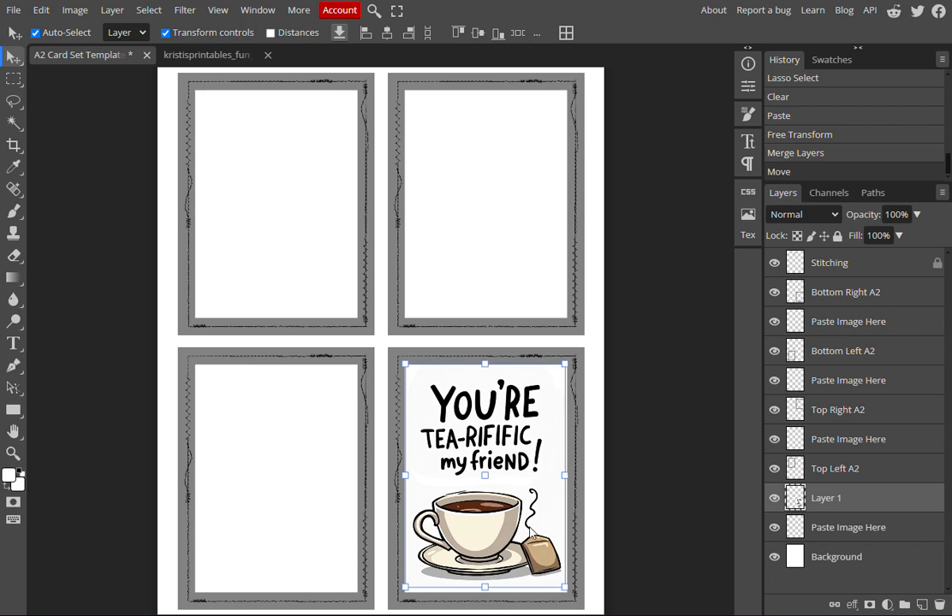
{"action": "right_click", "coordinate": [866, 504]}
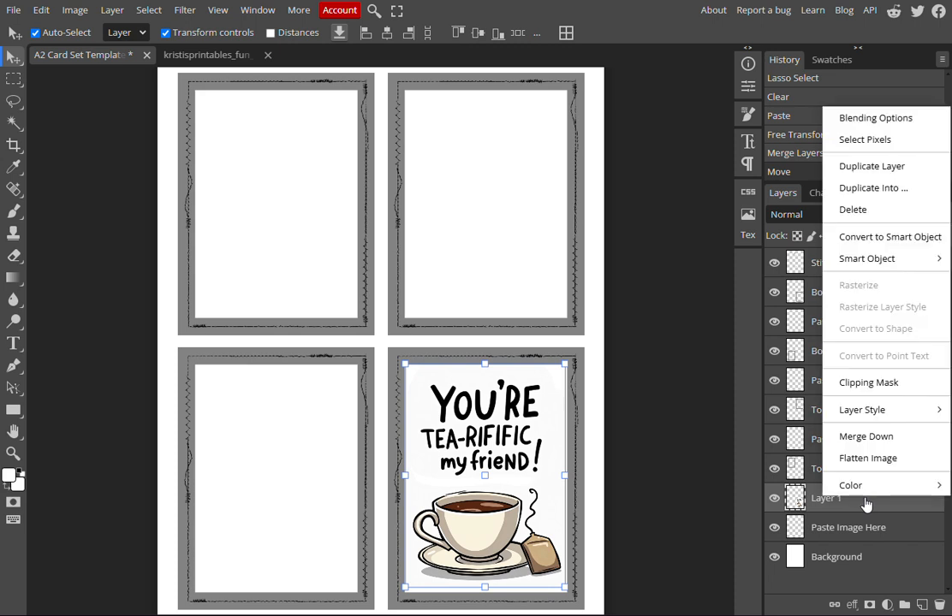
{"action": "left_click", "coordinate": [863, 175]}
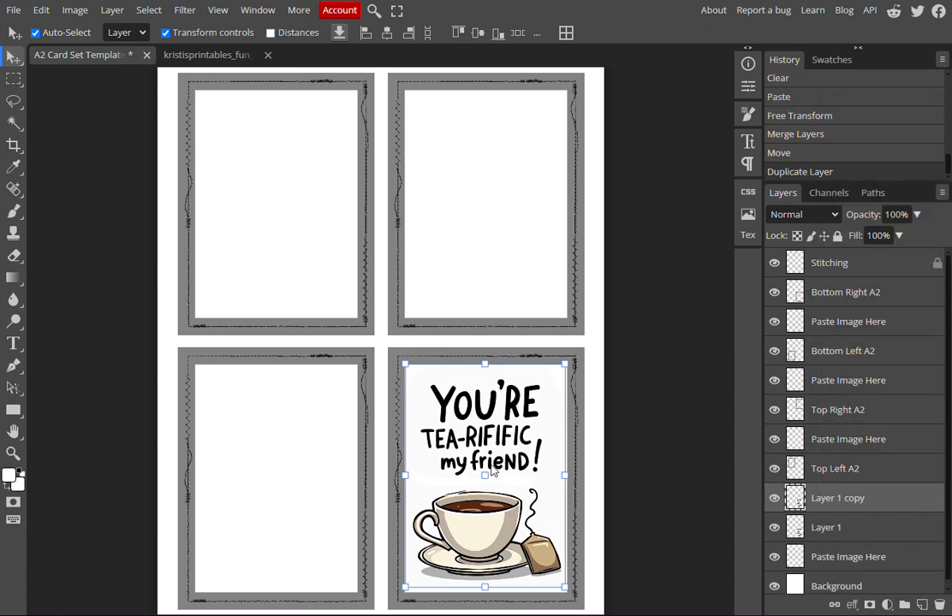
Move the duplicated teacup artwork into the bottom-left frame, and place another duplicate of it in the top-right frame
{"action": "left_click_drag", "start_coordinate": [495, 470], "coordinate": [289, 473]}
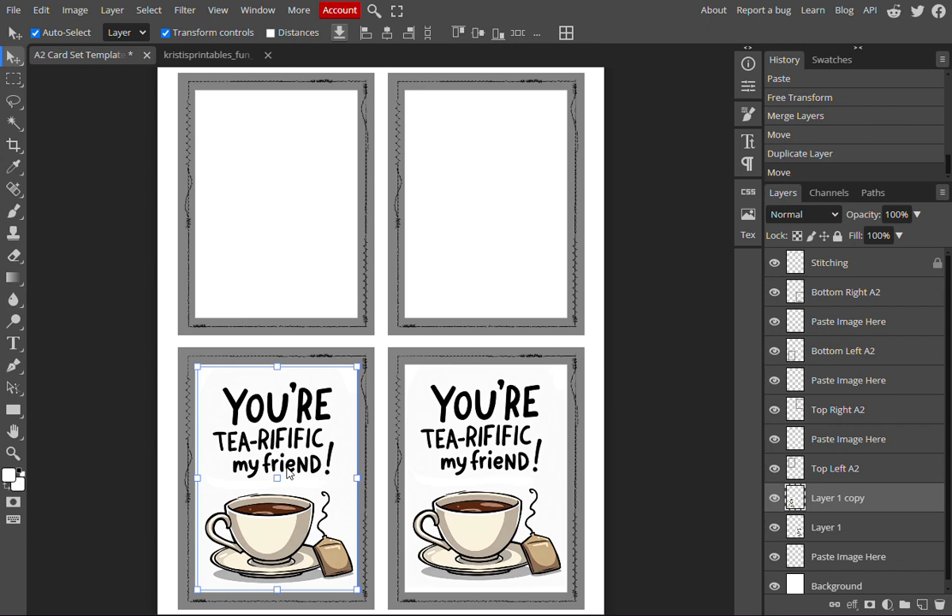
{"action": "right_click", "coordinate": [891, 501]}
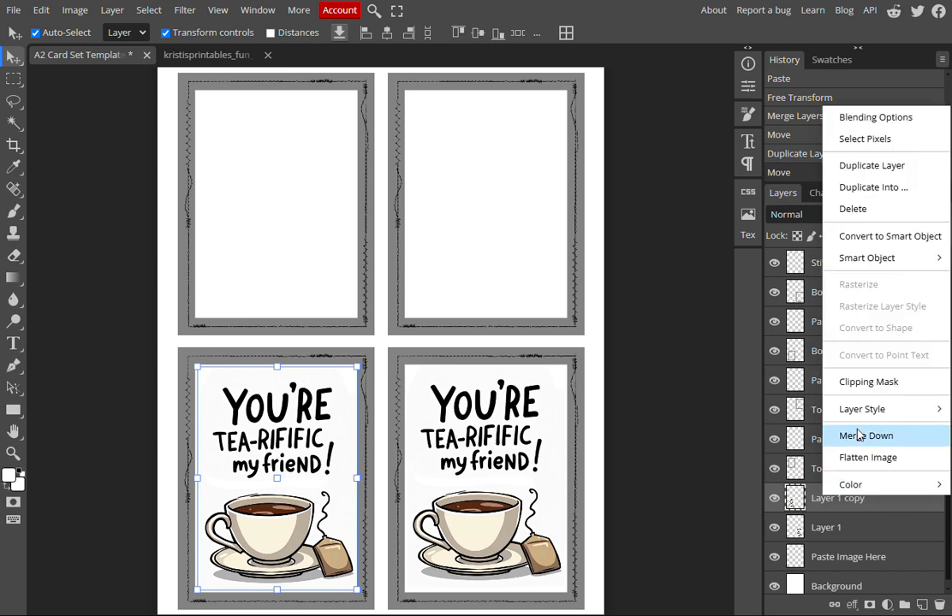
{"action": "left_click", "coordinate": [848, 168]}
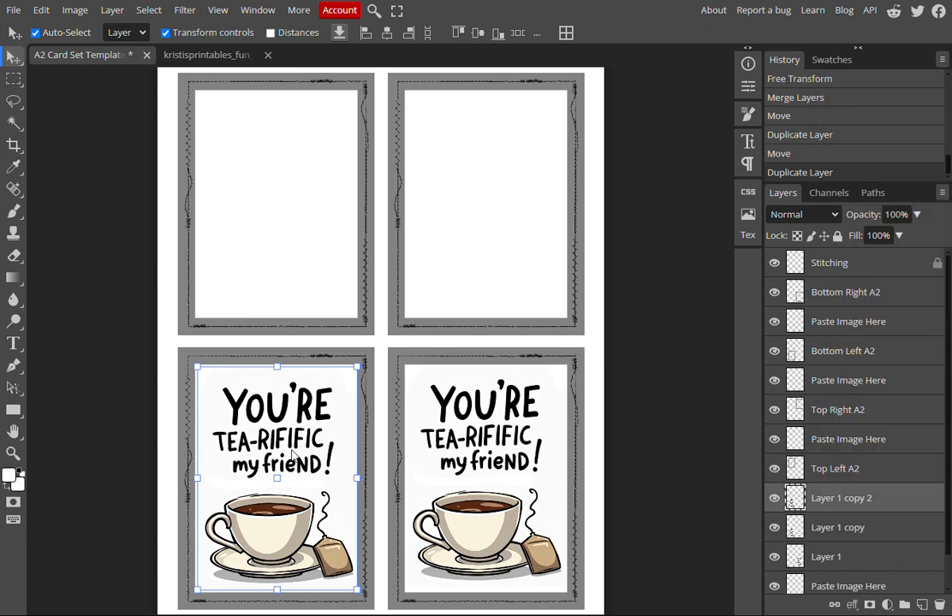
{"action": "left_click_drag", "start_coordinate": [284, 525], "coordinate": [491, 252]}
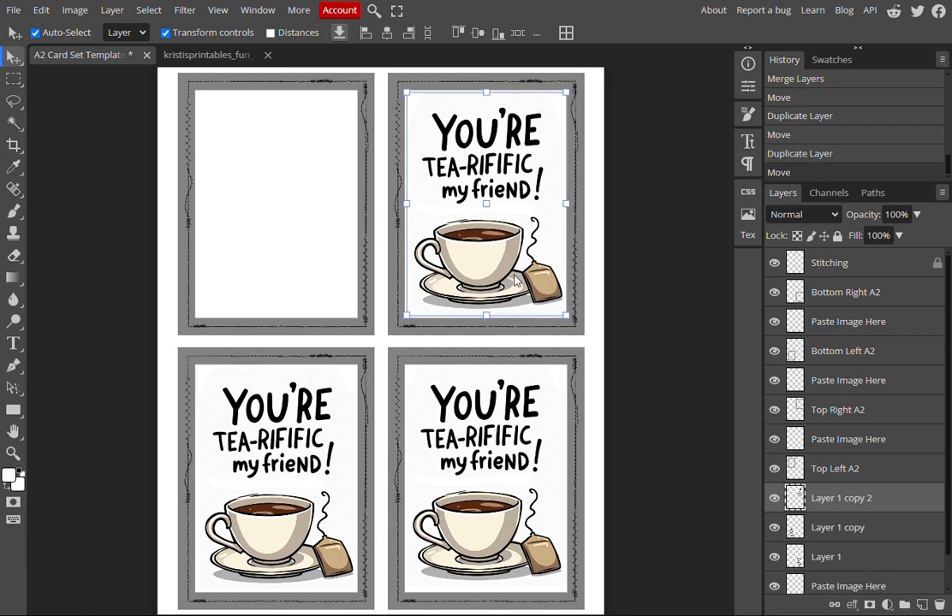
Duplicate the top-right card artwork and place the copy in the empty top-left frame
{"action": "right_click", "coordinate": [905, 504]}
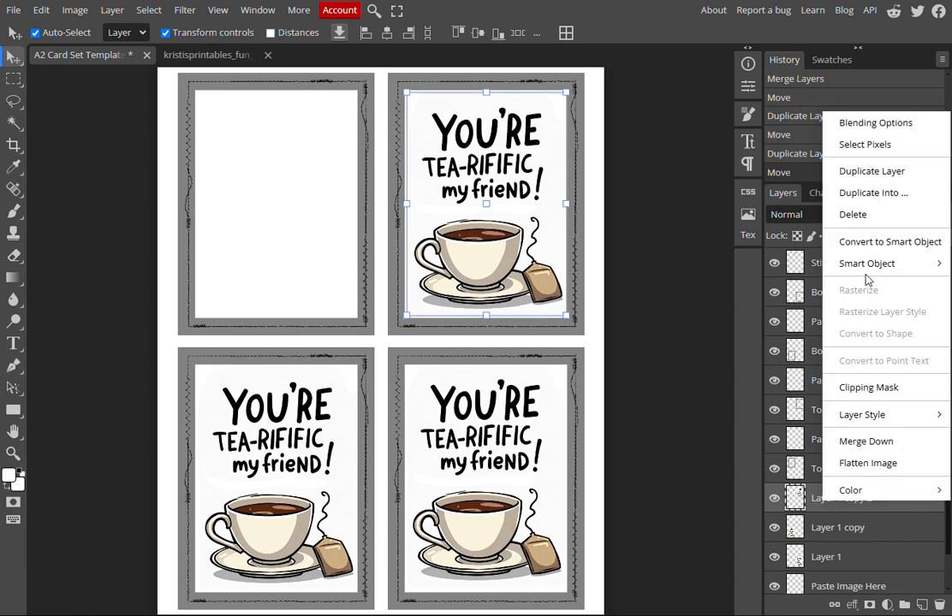
{"action": "left_click", "coordinate": [878, 172]}
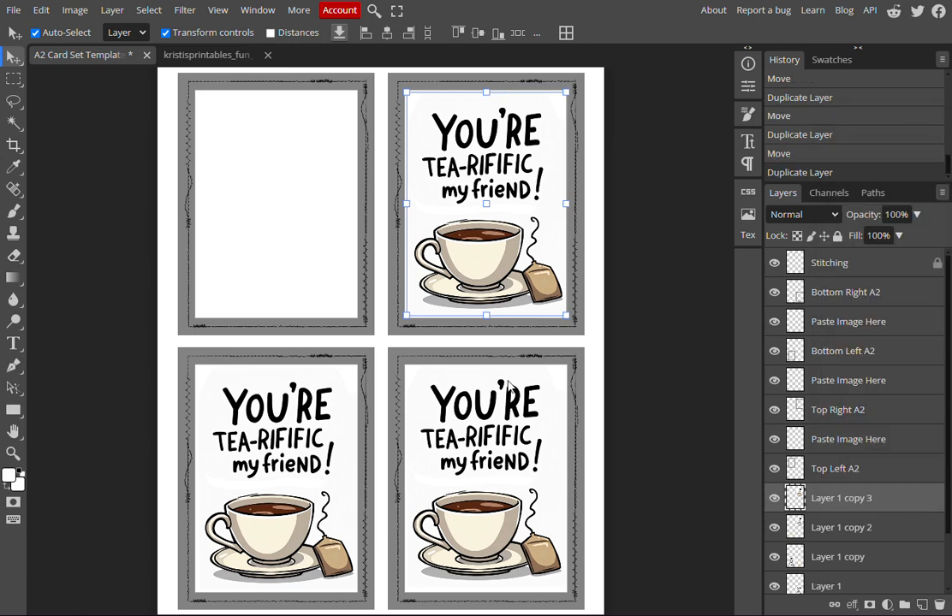
{"action": "left_click_drag", "start_coordinate": [524, 260], "coordinate": [311, 260]}
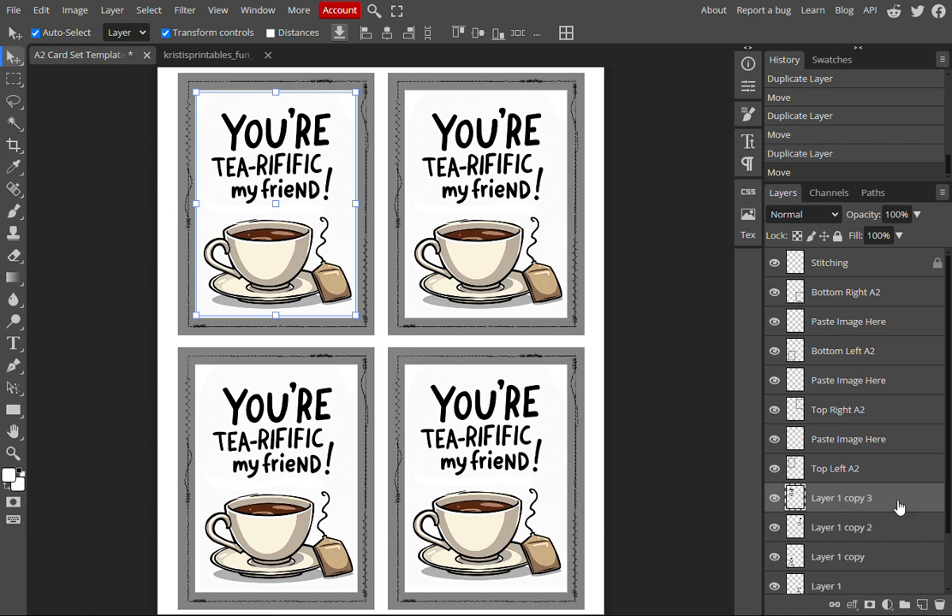
{"action": "mouse_move", "coordinate": [896, 505]}
{"action": "left_mouse_down"}
{"action": "mouse_move", "coordinate": [894, 569]}
{"action": "mouse_move", "coordinate": [887, 502]}
{"action": "left_mouse_up"}
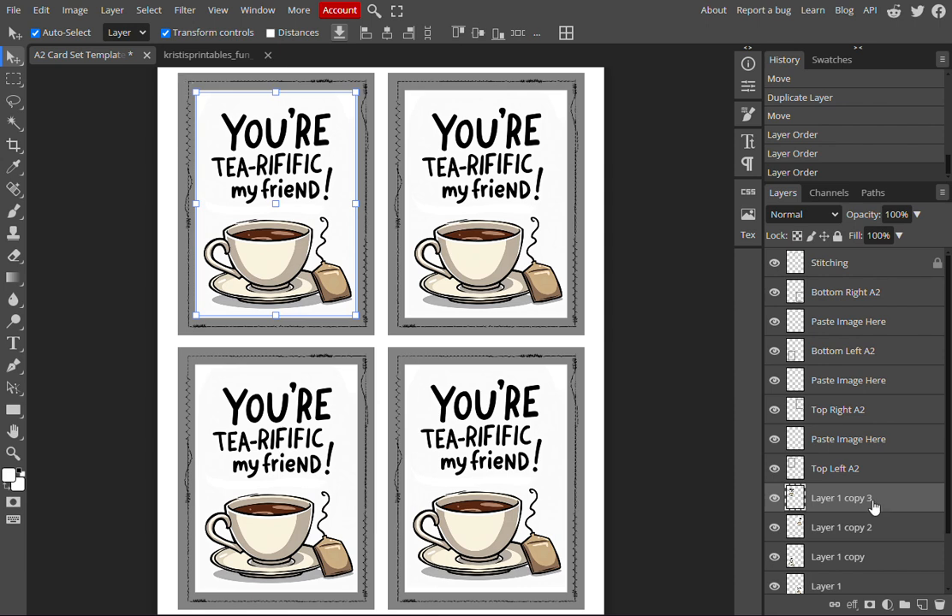
{"action": "scroll", "coordinate": [873, 507], "scroll_direction": "down", "scroll_amount": 3}
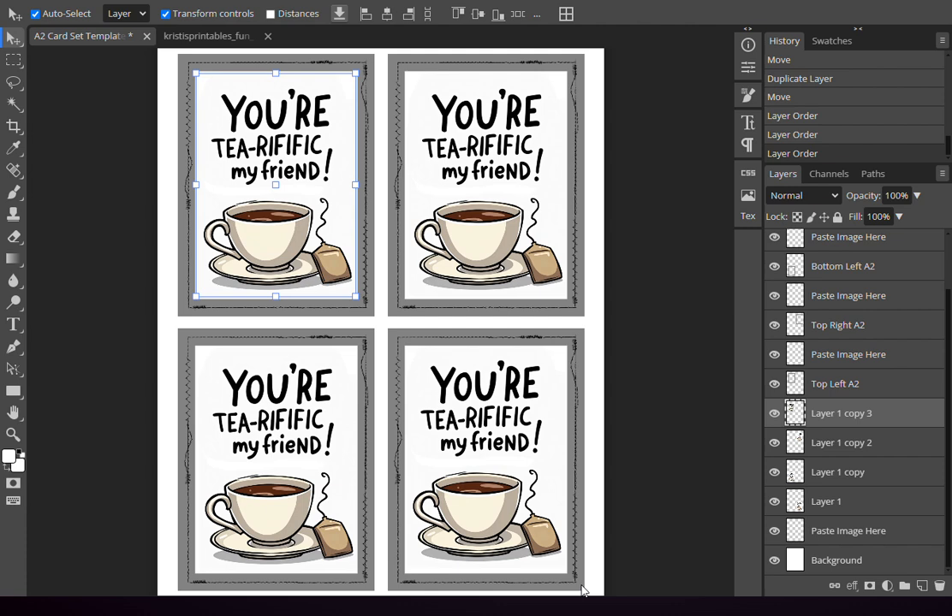
{"action": "scroll", "coordinate": [890, 332], "scroll_direction": "up", "scroll_amount": 2}
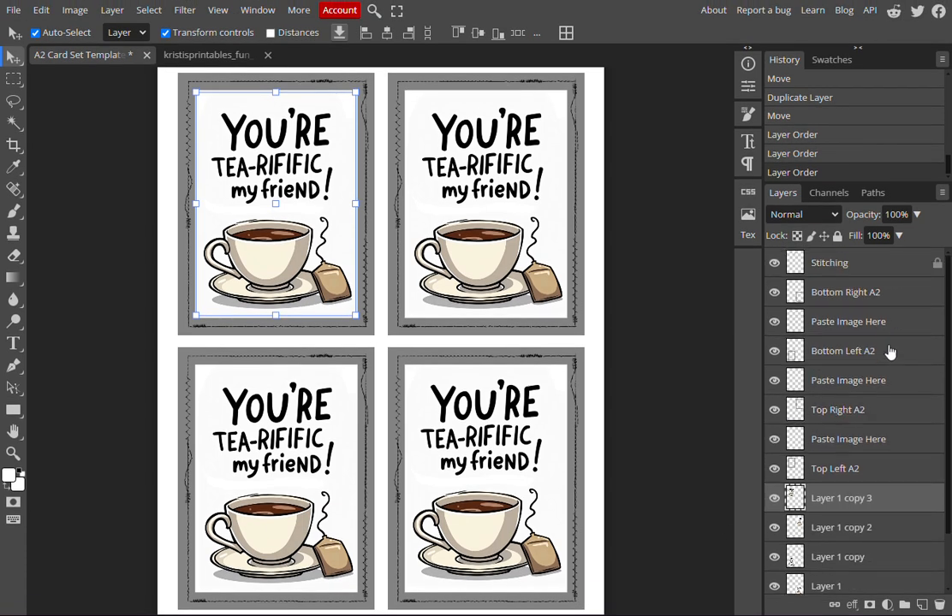
Add a Color Overlay effect to the "Bottom Right A2" layer and open its colour for editing
{"action": "left_click", "coordinate": [837, 295]}
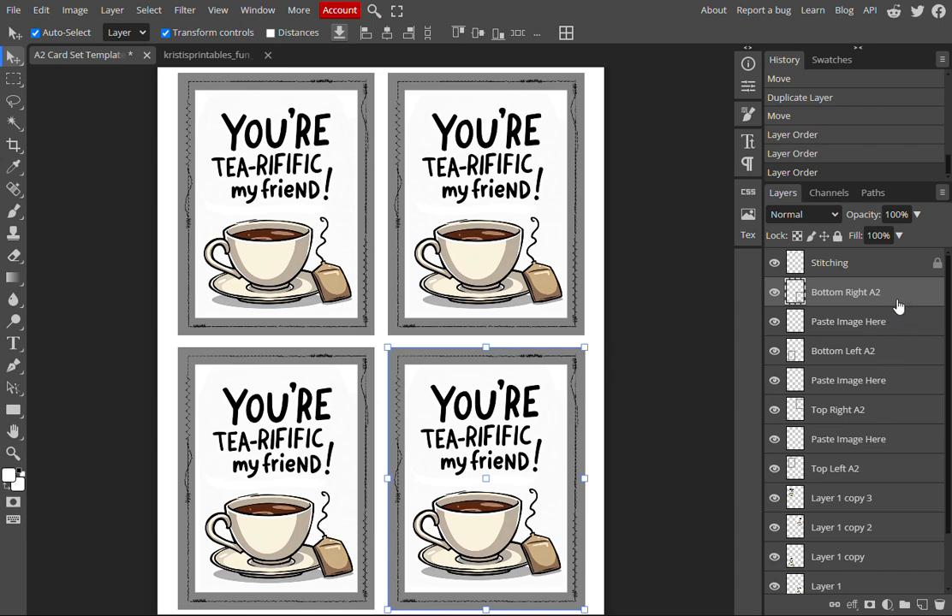
{"action": "left_click", "coordinate": [852, 606]}
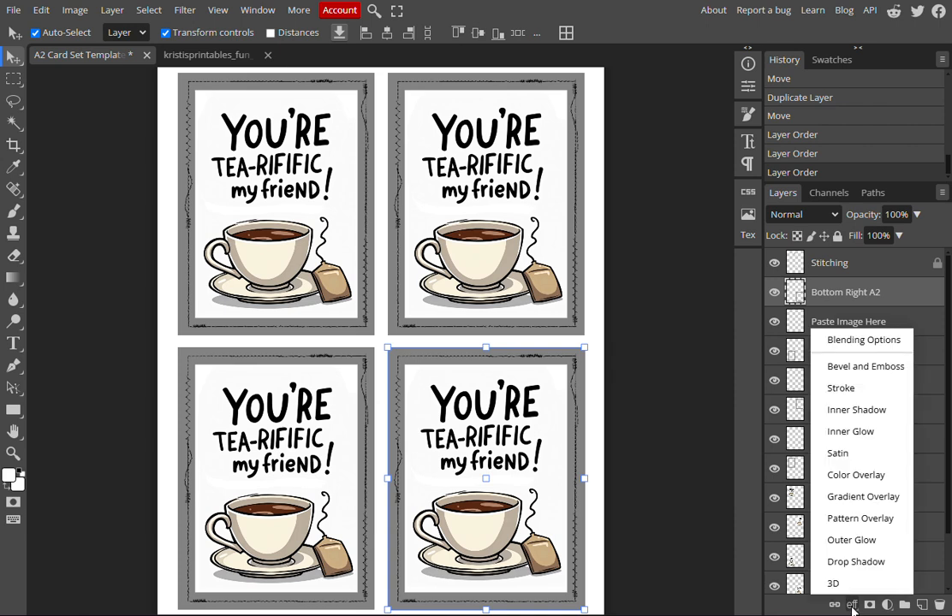
{"action": "left_click", "coordinate": [852, 477]}
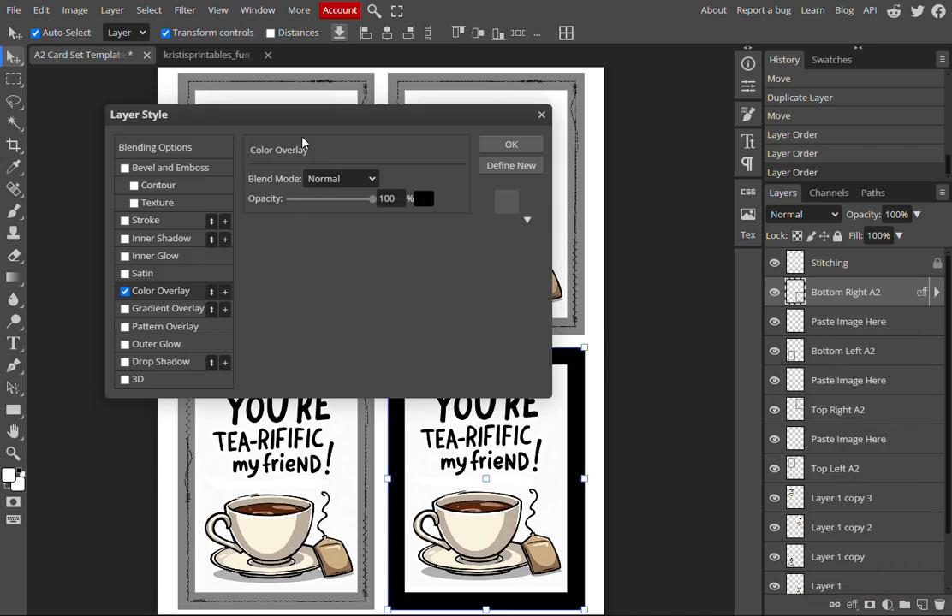
{"action": "left_click_drag", "start_coordinate": [324, 120], "coordinate": [729, 72]}
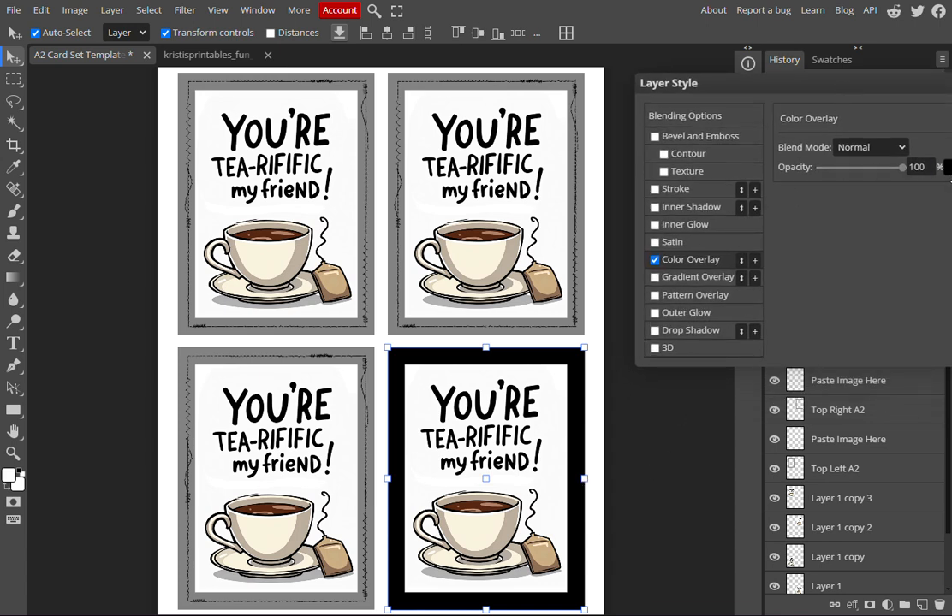
{"action": "left_click_drag", "start_coordinate": [831, 129], "coordinate": [789, 117]}
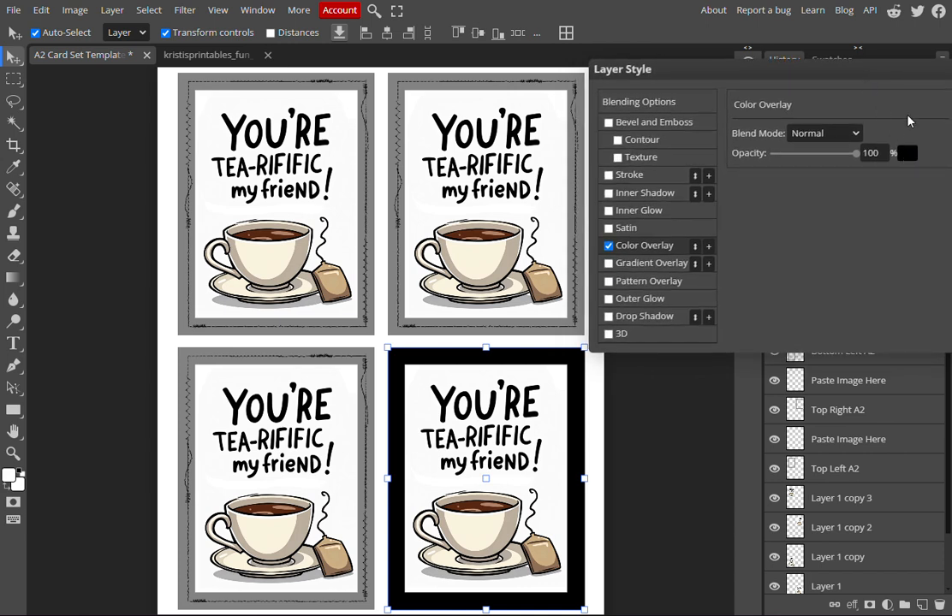
{"action": "left_click", "coordinate": [906, 155]}
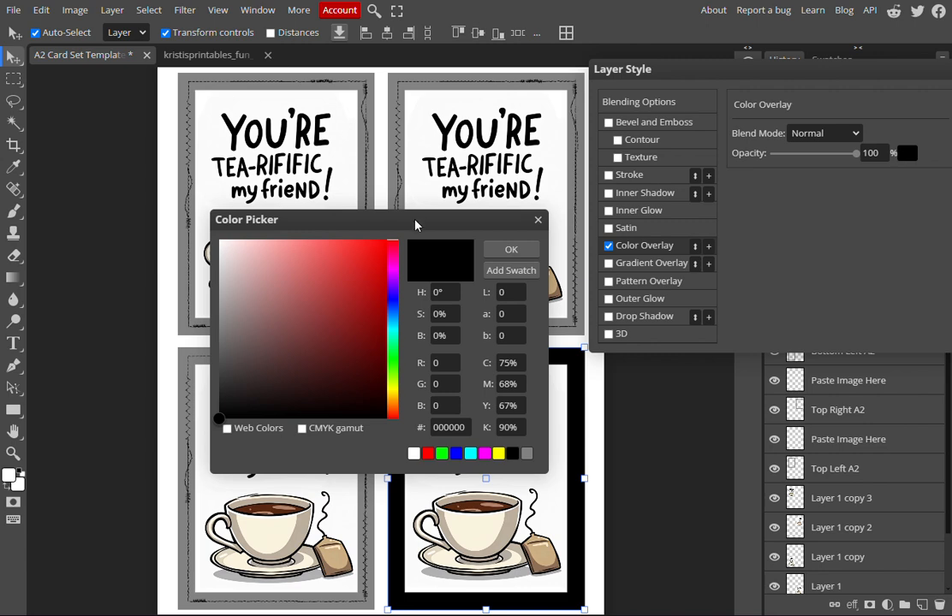
{"action": "left_click_drag", "start_coordinate": [414, 224], "coordinate": [850, 185]}
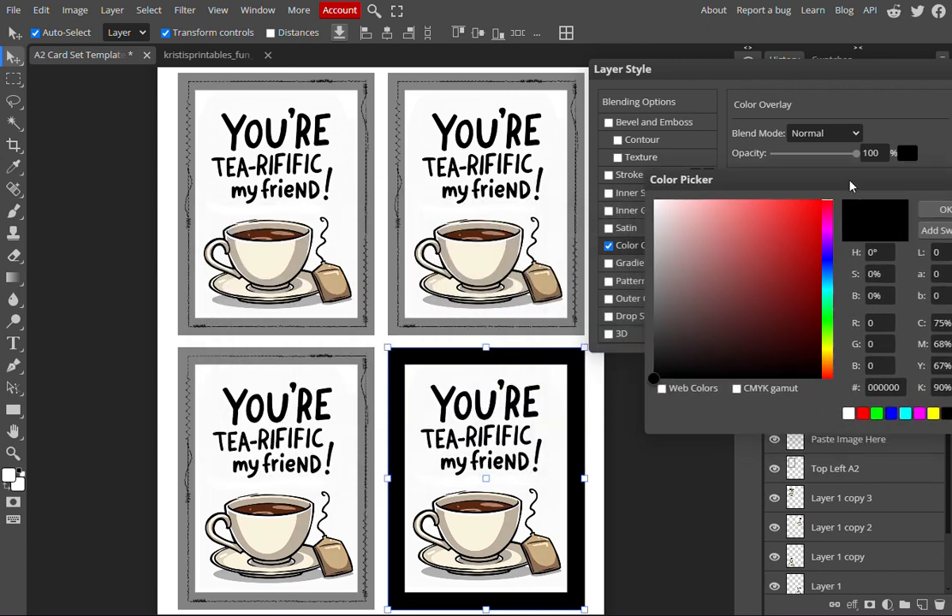
Try red, purple, crimson, blue, teal and pale teal overlays on the bottom-right frame, plus tan and brown sampled from the artwork
{"action": "left_click", "coordinate": [791, 239]}
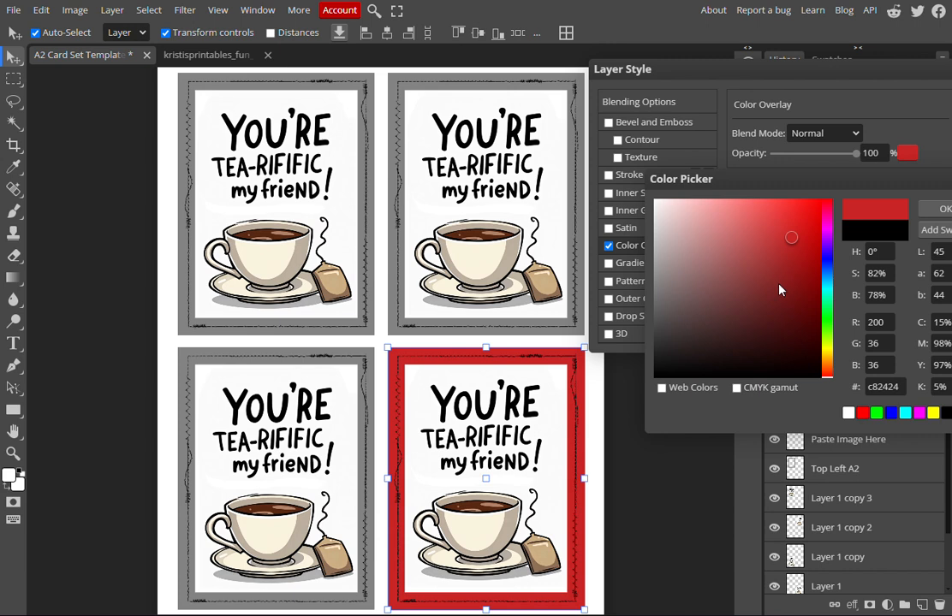
{"action": "mouse_move", "coordinate": [780, 287]}
{"action": "left_mouse_down"}
{"action": "mouse_move", "coordinate": [736, 286]}
{"action": "mouse_move", "coordinate": [744, 255]}
{"action": "mouse_move", "coordinate": [776, 244]}
{"action": "mouse_move", "coordinate": [775, 233]}
{"action": "mouse_move", "coordinate": [780, 246]}
{"action": "mouse_move", "coordinate": [829, 232]}
{"action": "left_mouse_up"}
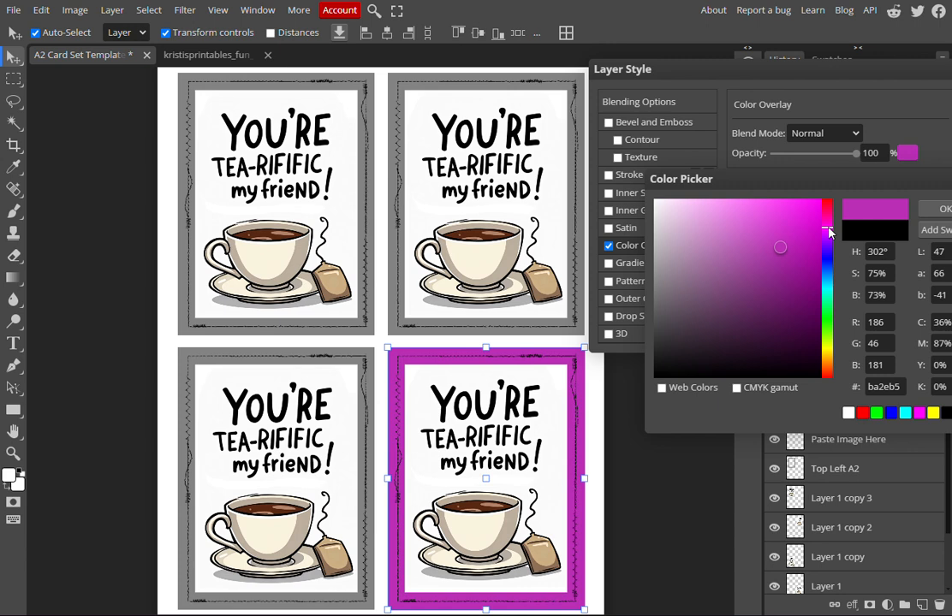
{"action": "left_click", "coordinate": [829, 207]}
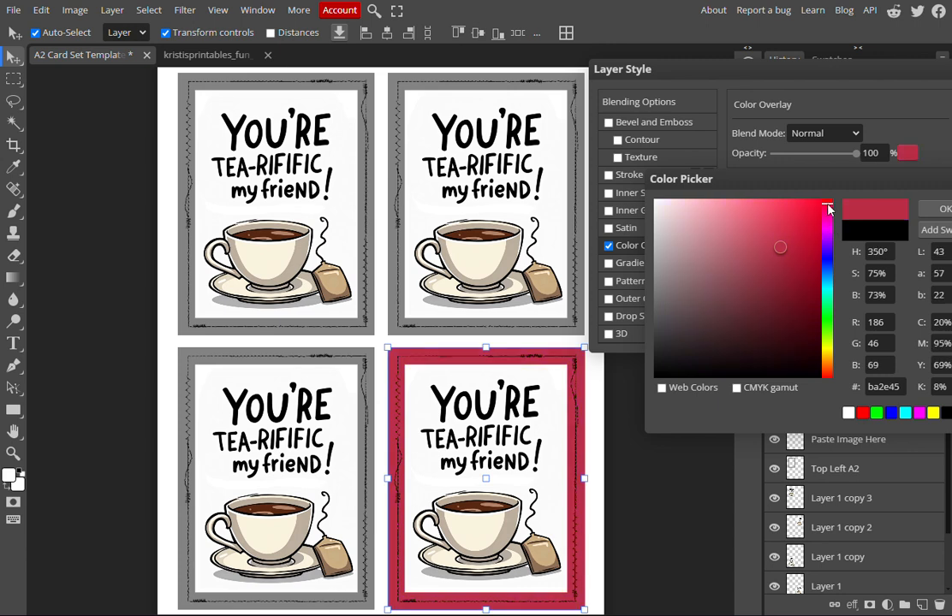
{"action": "left_click", "coordinate": [830, 276]}
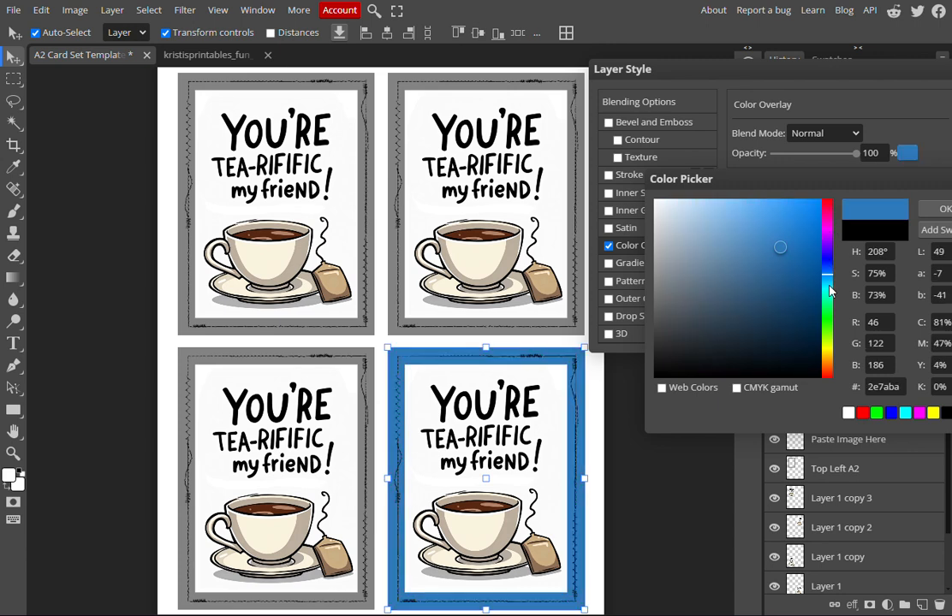
{"action": "left_click", "coordinate": [829, 286]}
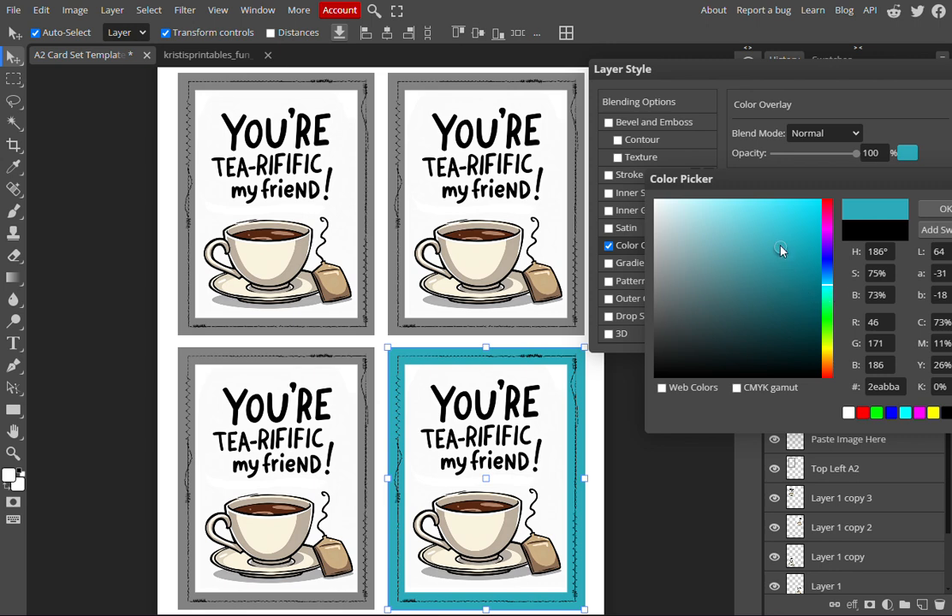
{"action": "mouse_move", "coordinate": [781, 249]}
{"action": "left_mouse_down"}
{"action": "mouse_move", "coordinate": [739, 225]}
{"action": "mouse_move", "coordinate": [673, 225]}
{"action": "mouse_move", "coordinate": [706, 230]}
{"action": "mouse_move", "coordinate": [713, 241]}
{"action": "mouse_move", "coordinate": [686, 255]}
{"action": "mouse_move", "coordinate": [682, 230]}
{"action": "left_mouse_up"}
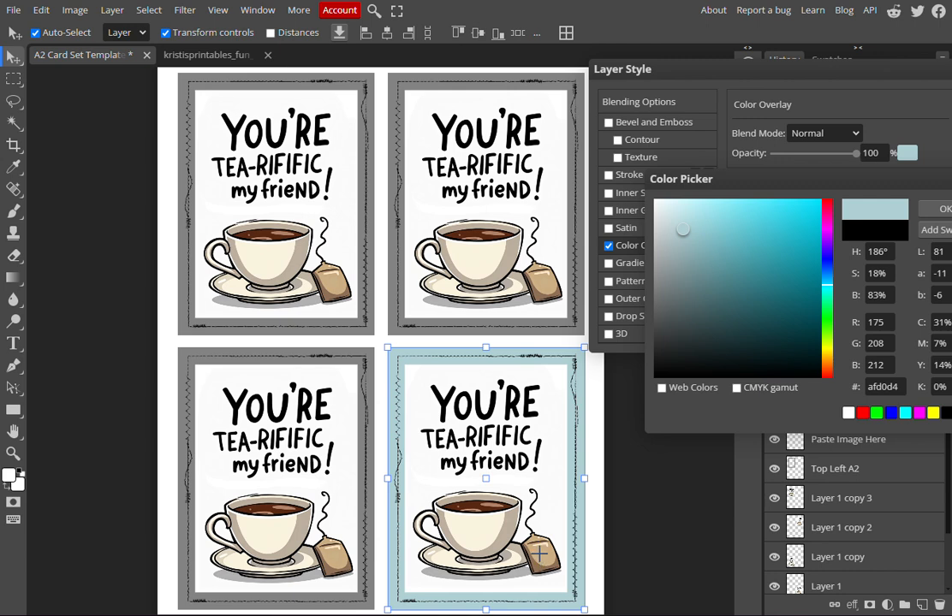
{"action": "left_click", "coordinate": [539, 554]}
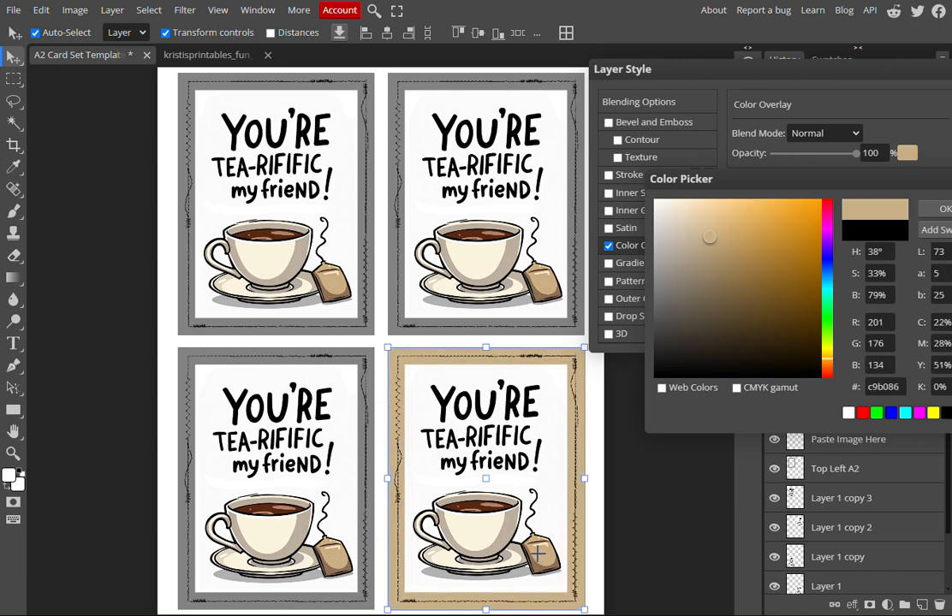
{"action": "left_click", "coordinate": [473, 506]}
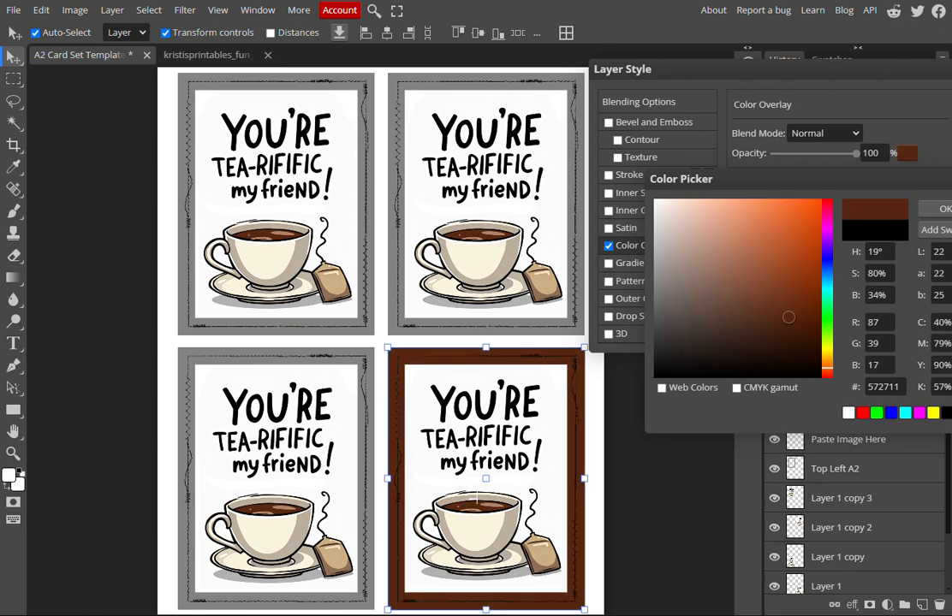
Sample the tan tea bag colour, shift its hue to soft teal #86c3c9, and apply it as the bottom-right frame's overlay
{"action": "left_click", "coordinate": [470, 484]}
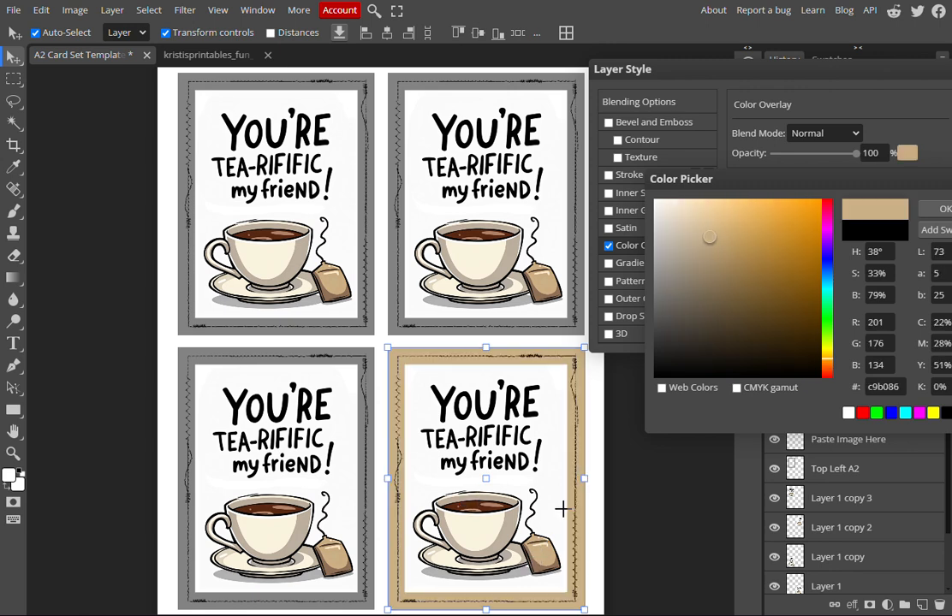
{"action": "left_click_drag", "start_coordinate": [828, 273], "coordinate": [828, 291]}
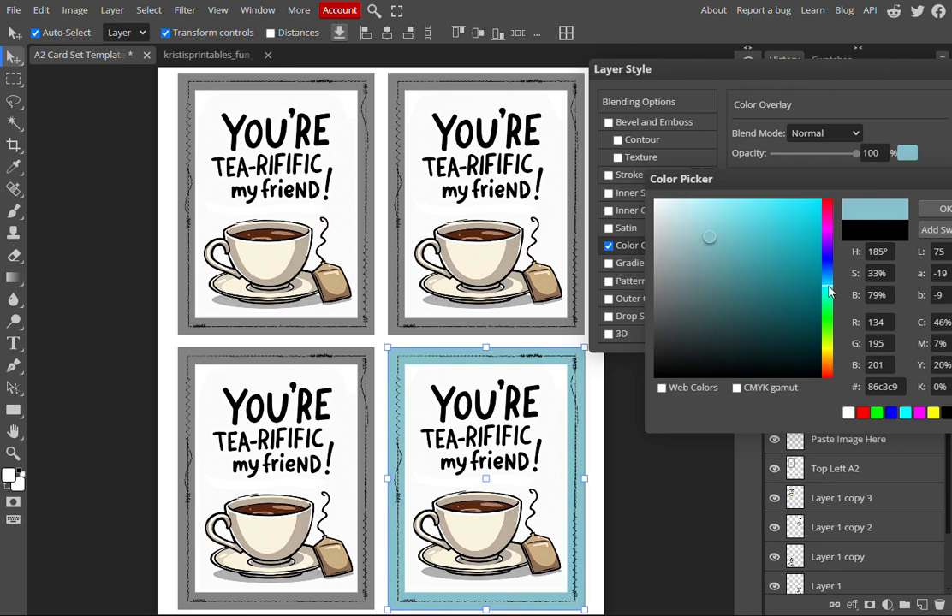
{"action": "left_click", "coordinate": [922, 210]}
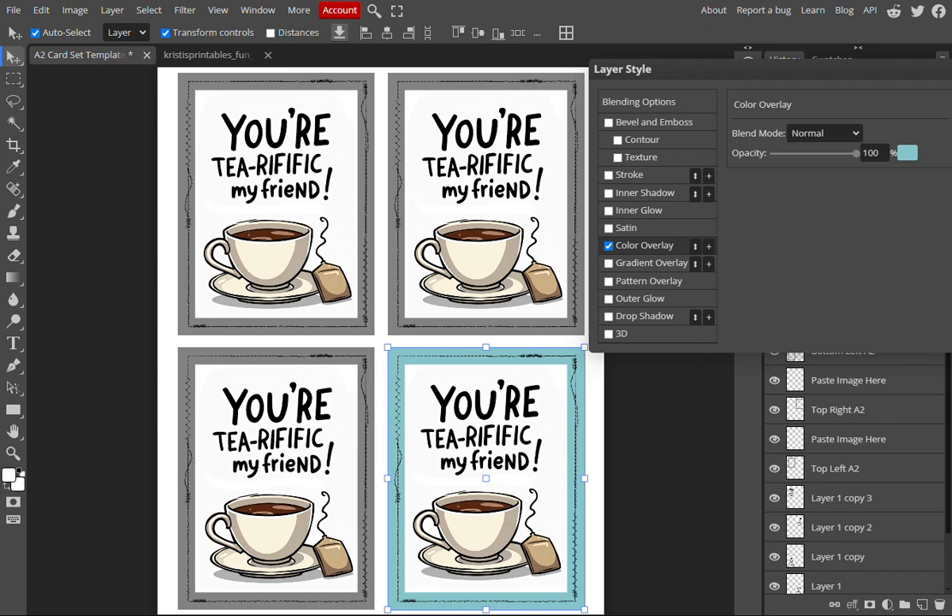
{"action": "left_click", "coordinate": [951, 104]}
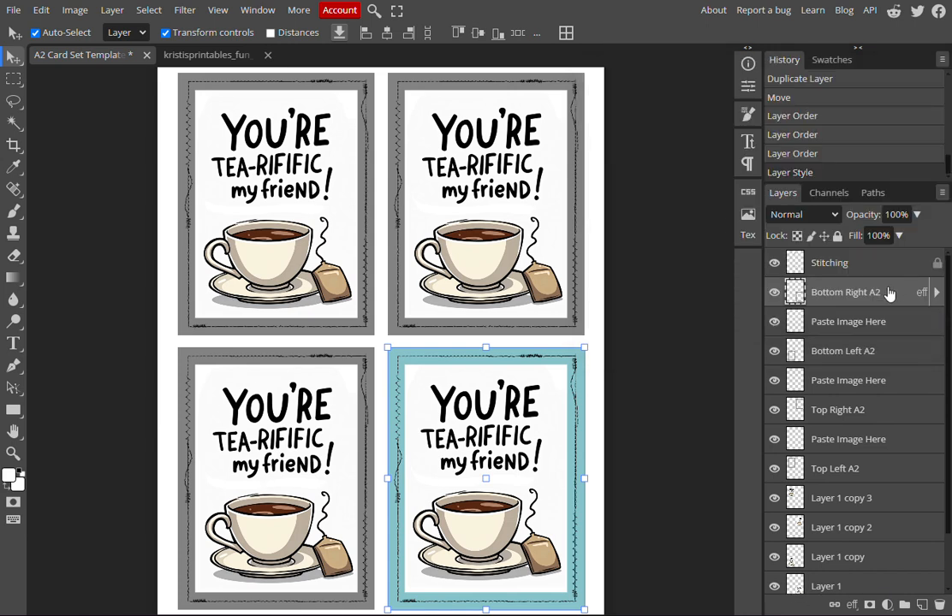
Add a Color Overlay to the "Bottom Left A2" layer and set its colour to bright pink #ec35a1
{"action": "left_click", "coordinate": [891, 352]}
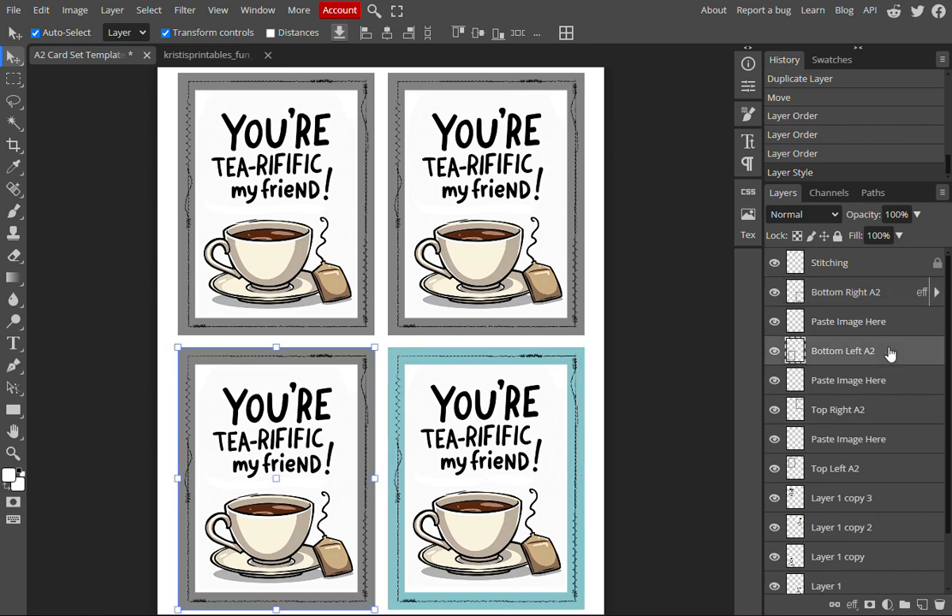
{"action": "left_click", "coordinate": [852, 605]}
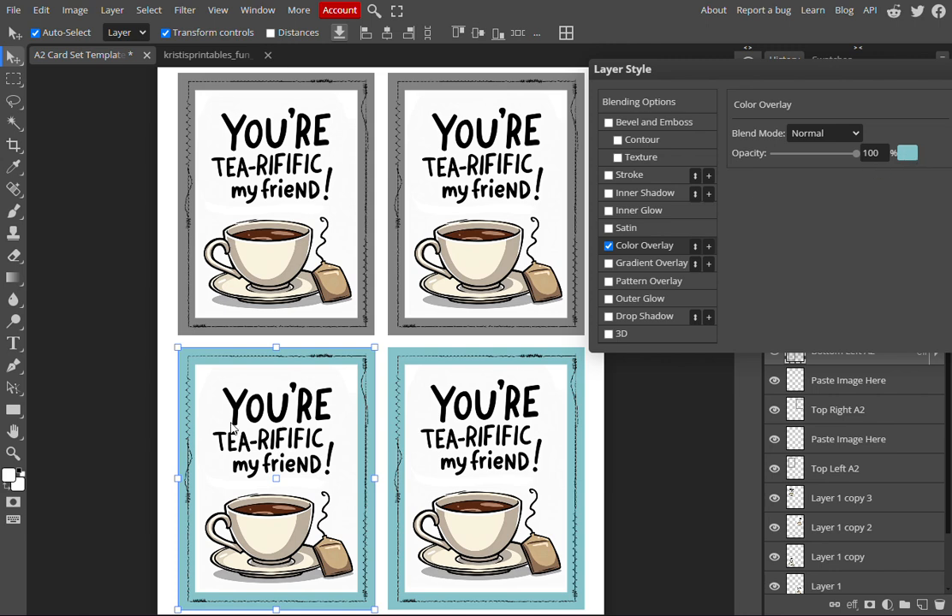
{"action": "left_click", "coordinate": [907, 153]}
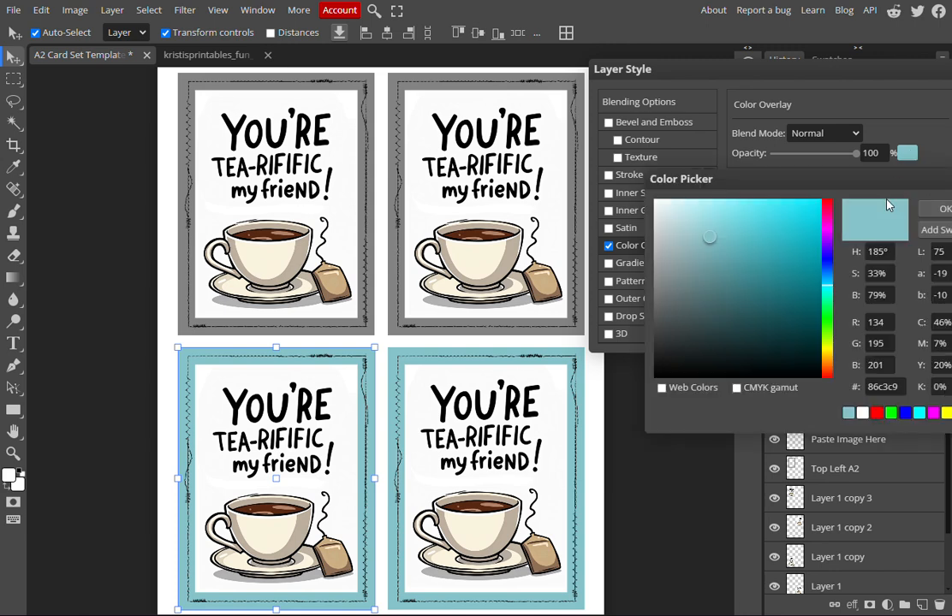
{"action": "left_click_drag", "start_coordinate": [828, 254], "coordinate": [800, 258]}
{"action": "left_click_drag", "start_coordinate": [831, 224], "coordinate": [829, 221]}
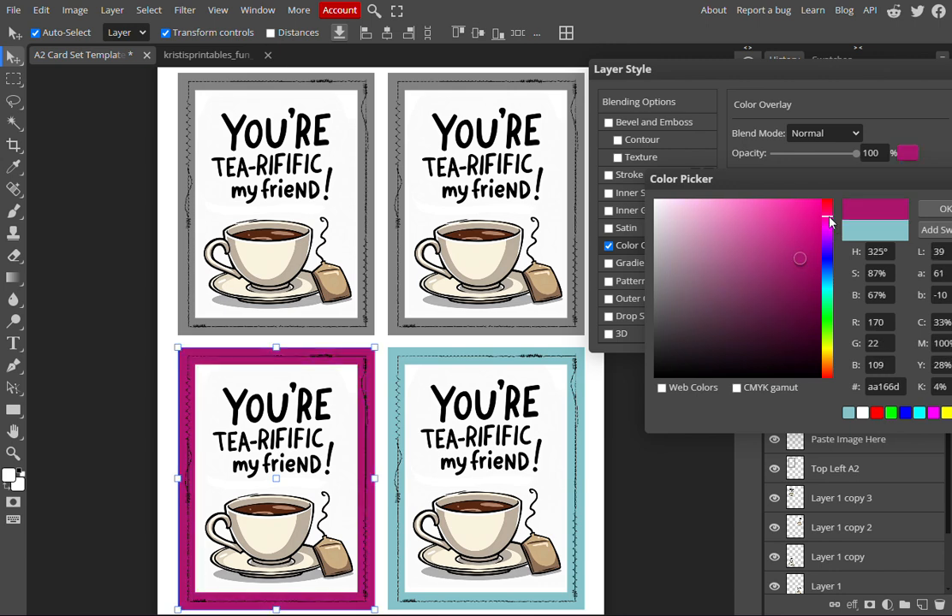
{"action": "left_click_drag", "start_coordinate": [736, 223], "coordinate": [783, 212]}
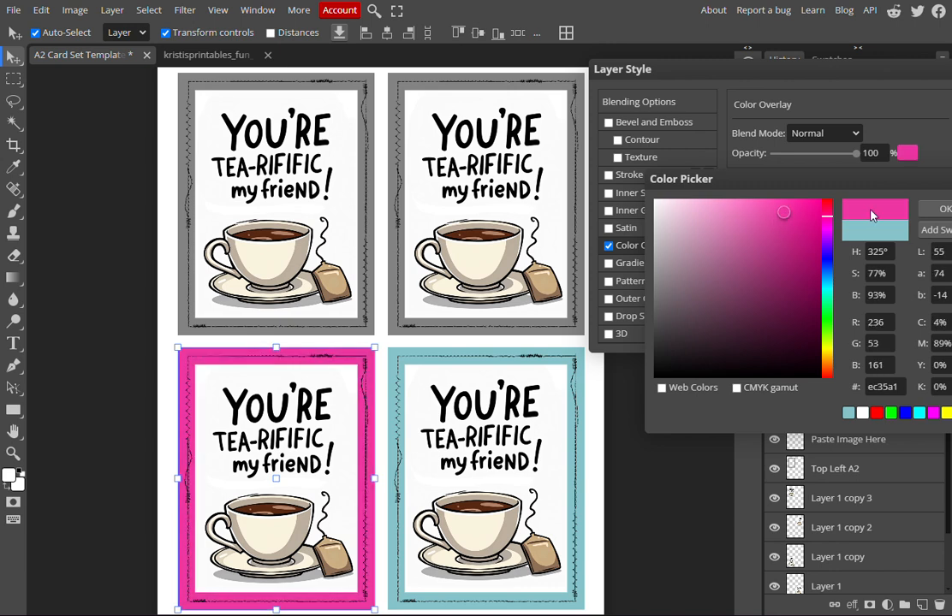
{"action": "left_click", "coordinate": [942, 209]}
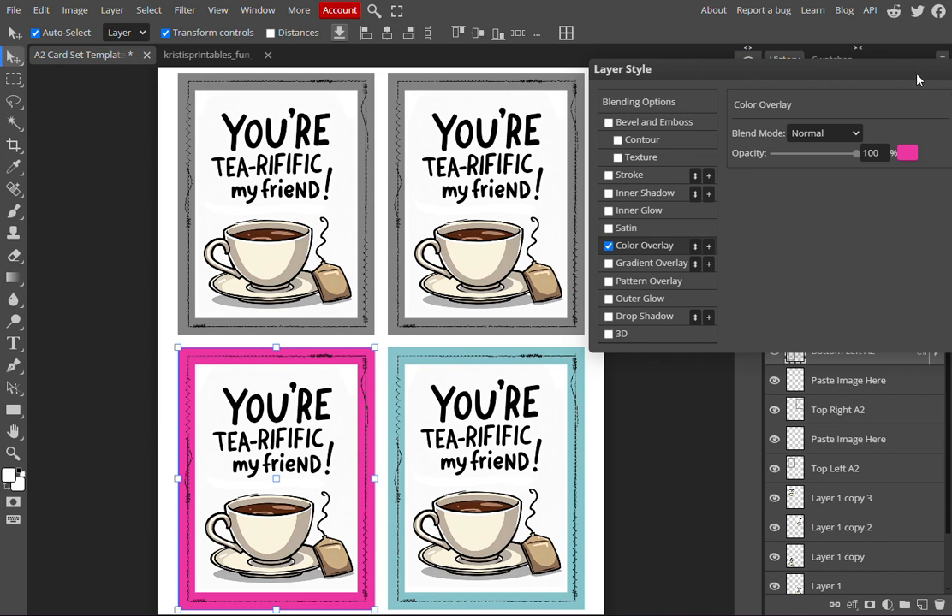
{"action": "left_click_drag", "start_coordinate": [917, 80], "coordinate": [814, 75]}
{"action": "left_click", "coordinate": [897, 101]}
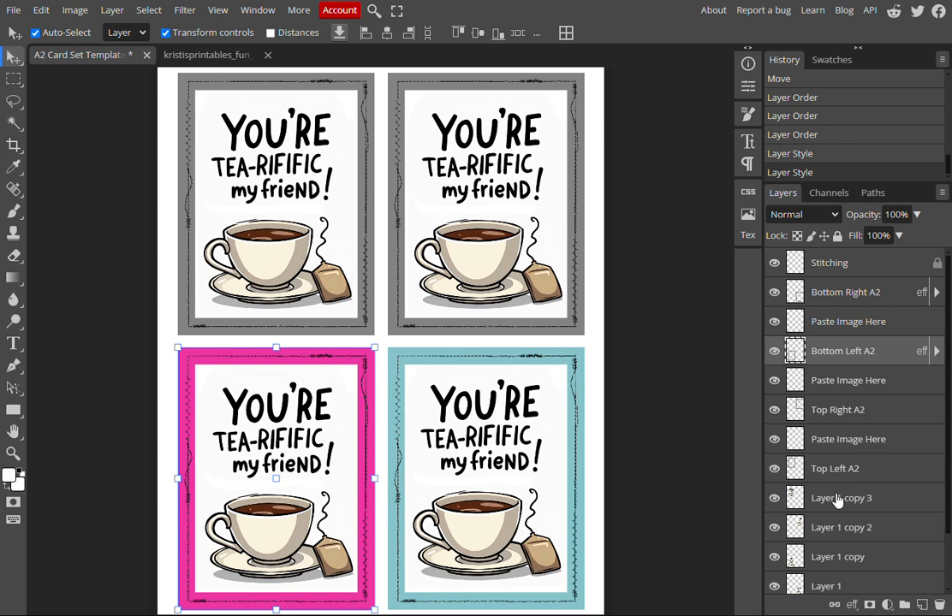
Add a Color Overlay to the "Top Right A2" layer and set its colour to light green #66de66
{"action": "left_click", "coordinate": [873, 424]}
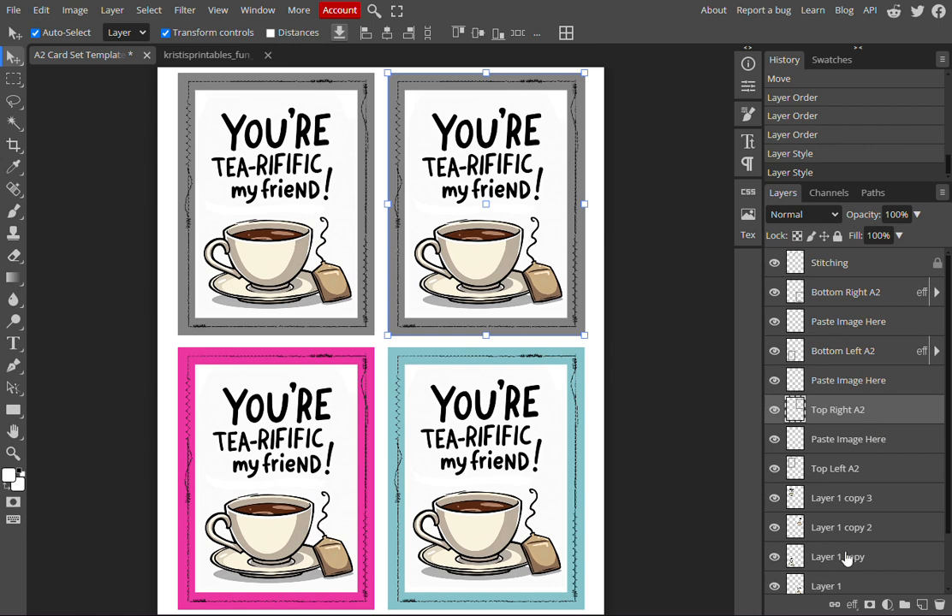
{"action": "left_click", "coordinate": [852, 604]}
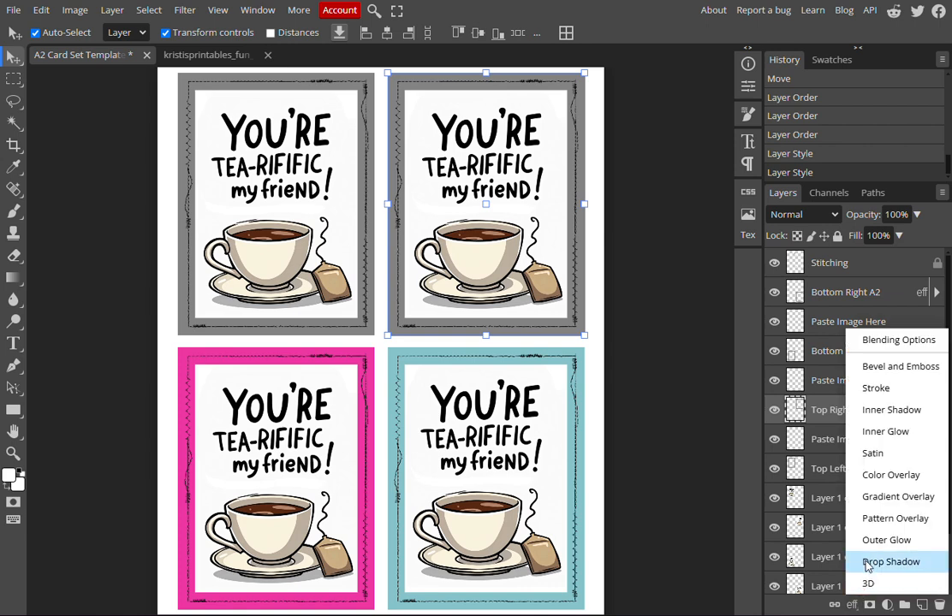
{"action": "left_click", "coordinate": [878, 476]}
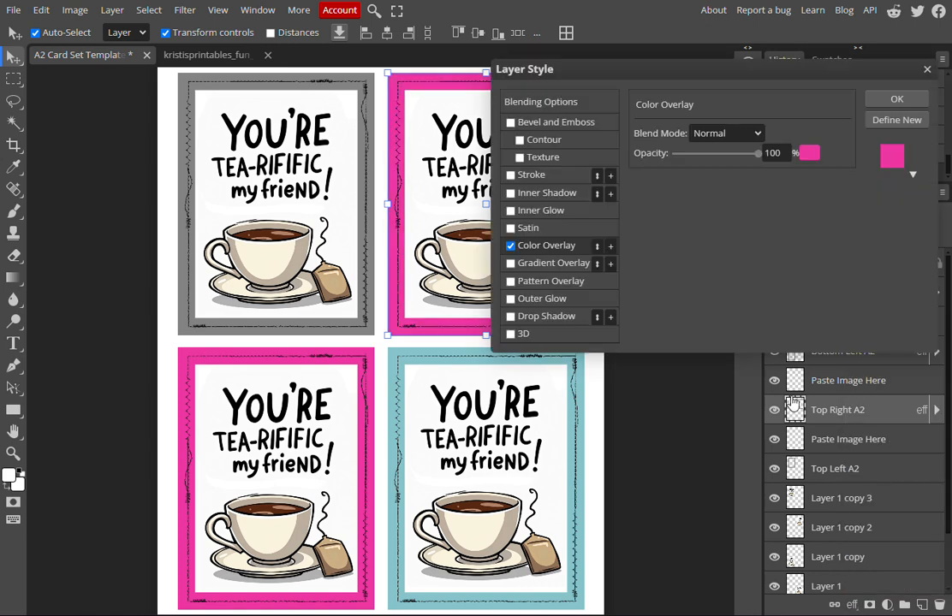
{"action": "left_click", "coordinate": [810, 155]}
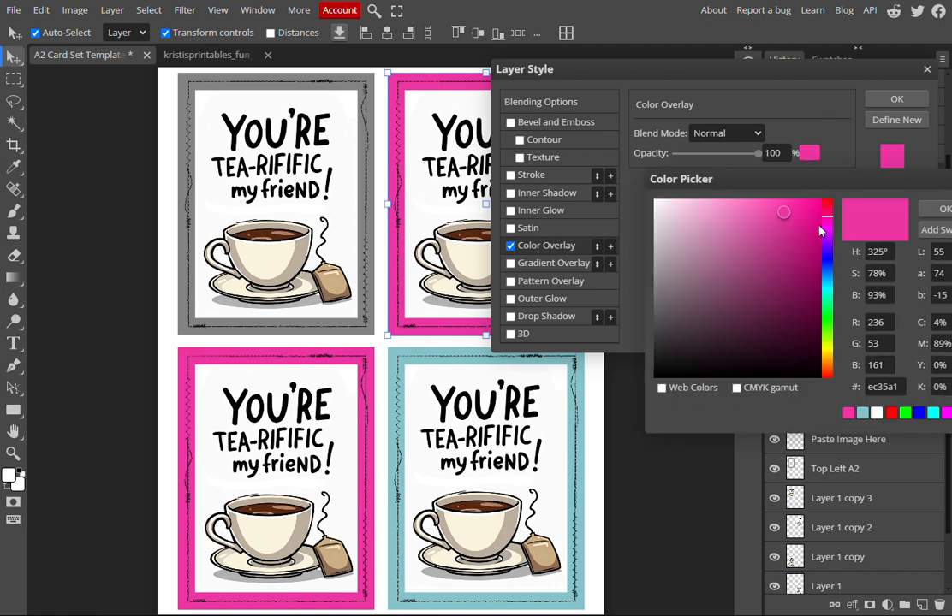
{"action": "left_click", "coordinate": [827, 310]}
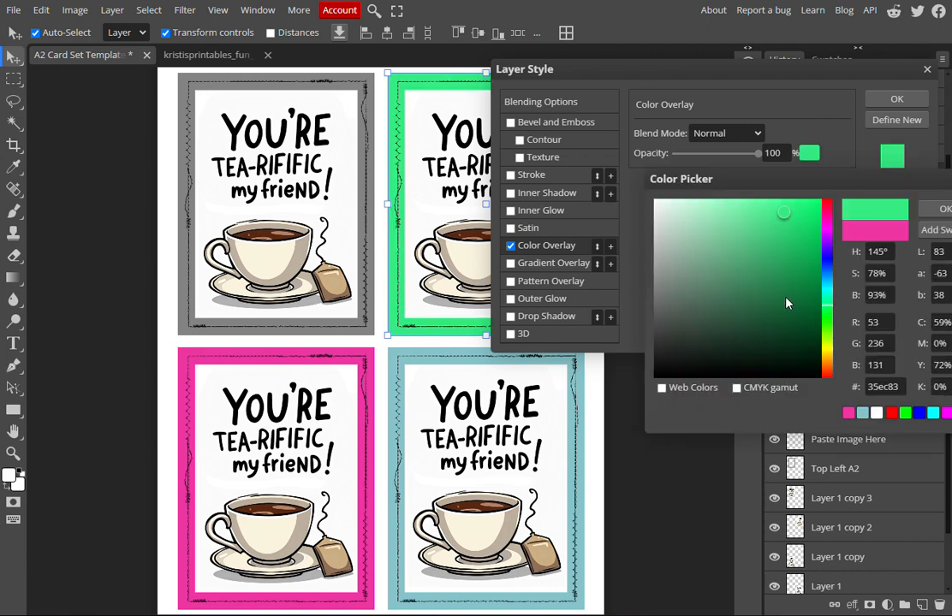
{"action": "mouse_move", "coordinate": [735, 258]}
{"action": "left_mouse_down"}
{"action": "mouse_move", "coordinate": [711, 235]}
{"action": "mouse_move", "coordinate": [710, 260]}
{"action": "mouse_move", "coordinate": [753, 277]}
{"action": "left_mouse_up"}
{"action": "left_click", "coordinate": [828, 317]}
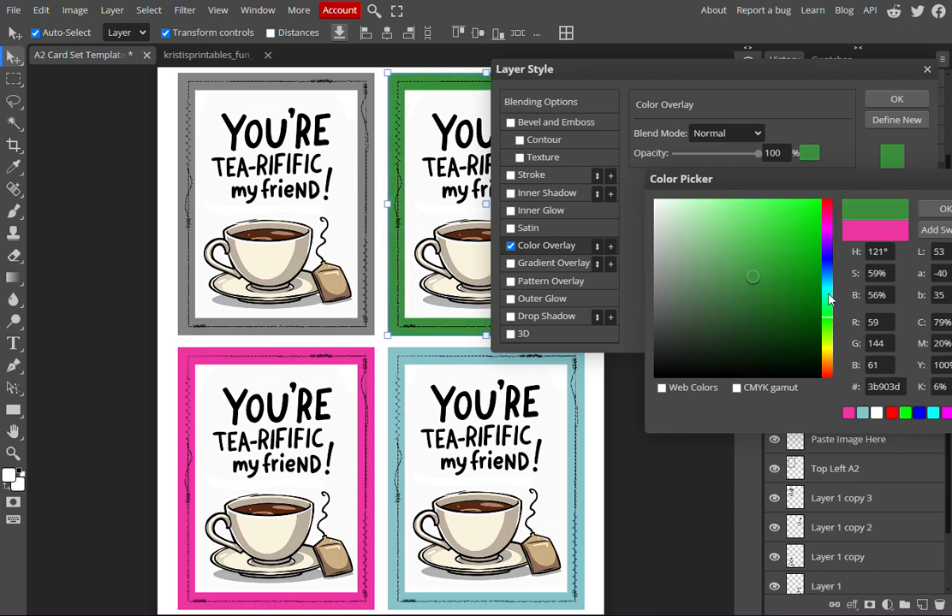
{"action": "left_click", "coordinate": [829, 298]}
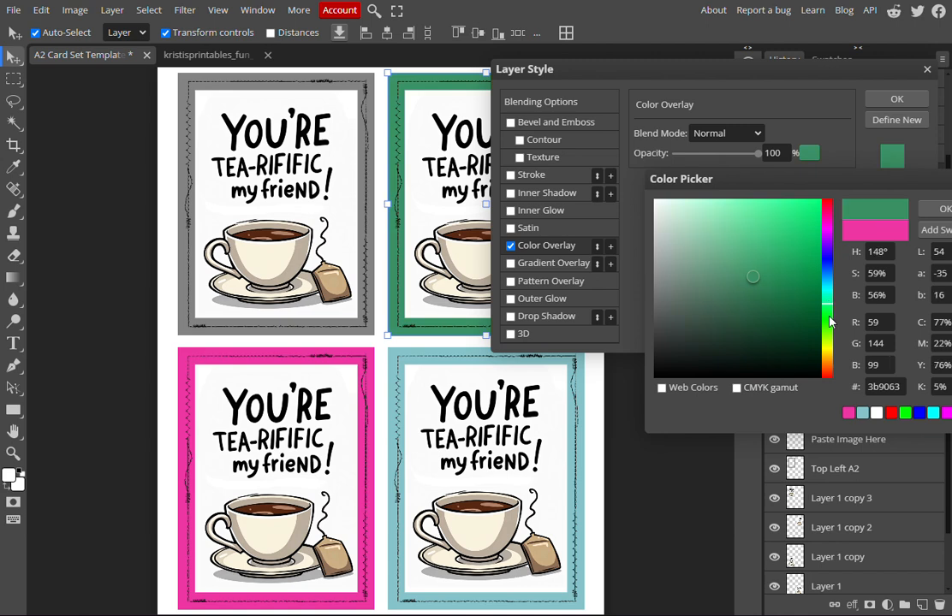
{"action": "left_click", "coordinate": [830, 321]}
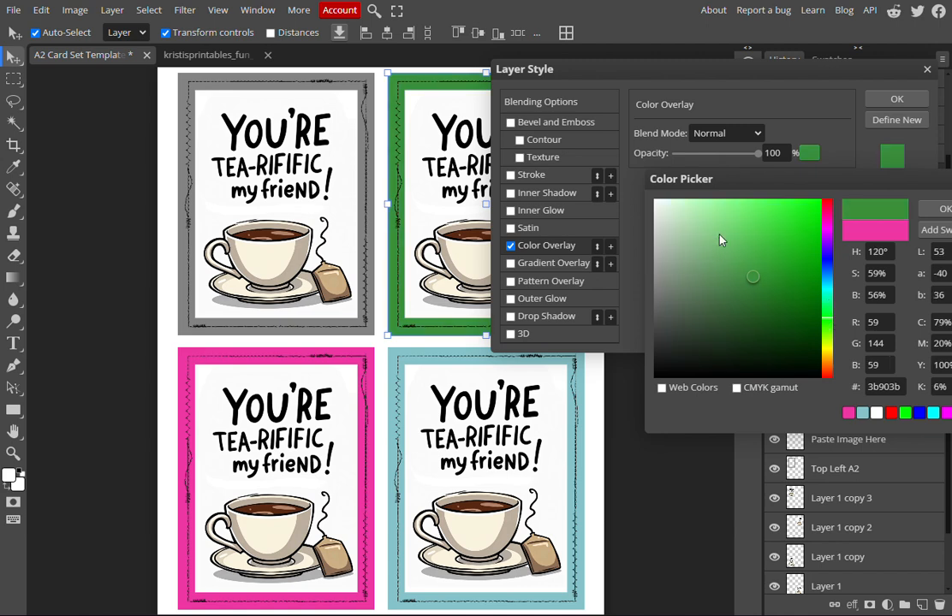
{"action": "left_click_drag", "start_coordinate": [727, 236], "coordinate": [744, 223]}
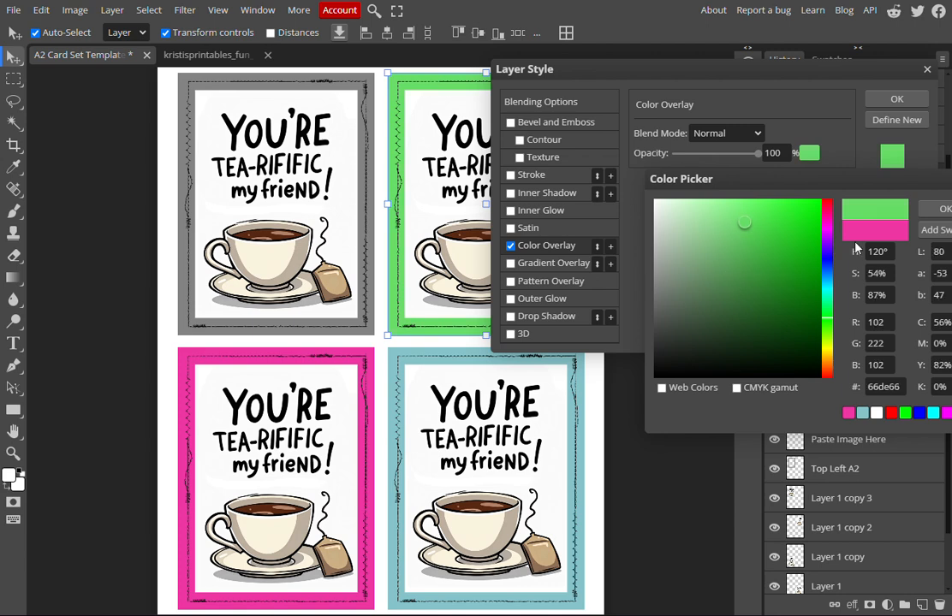
{"action": "left_click", "coordinate": [935, 210]}
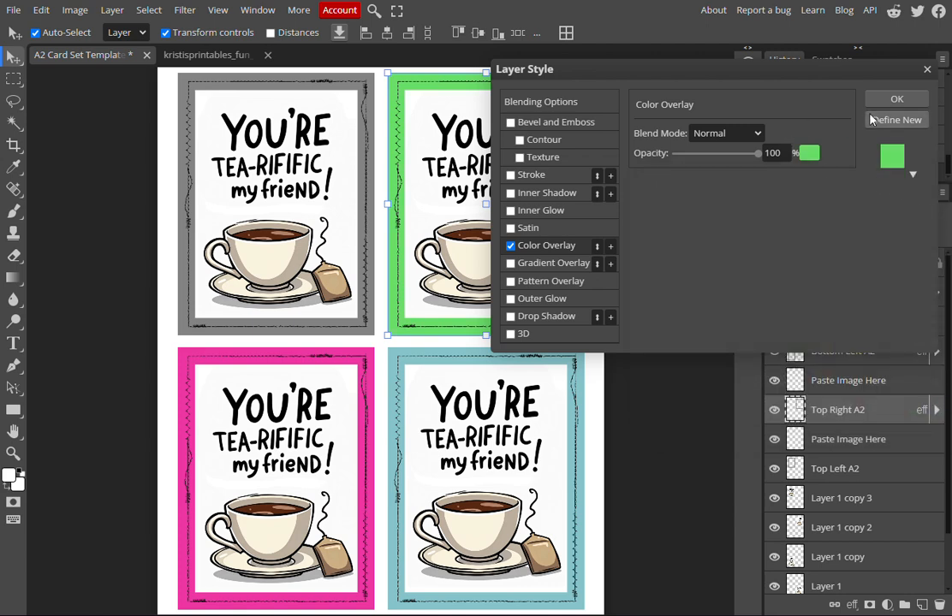
{"action": "left_click", "coordinate": [897, 99]}
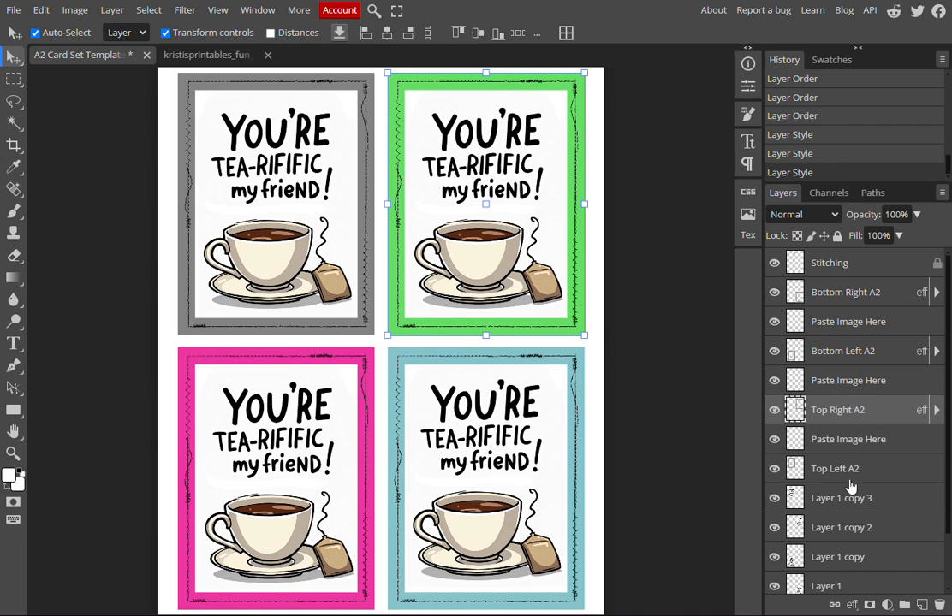
Add a Color Overlay to the "Top Left A2" layer and set its colour to orange #d37519
{"action": "left_click", "coordinate": [880, 471]}
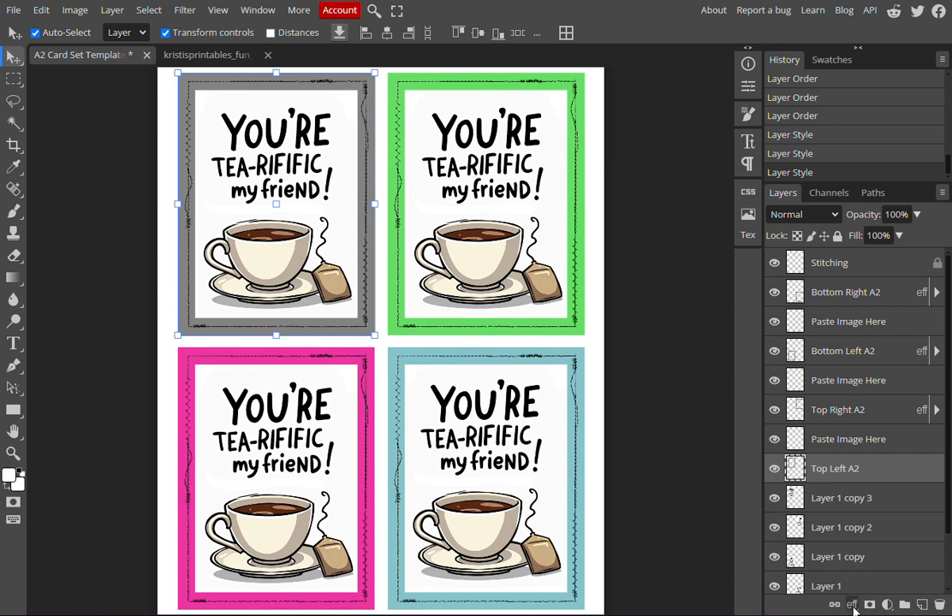
{"action": "left_click", "coordinate": [853, 606]}
{"action": "left_click", "coordinate": [865, 504]}
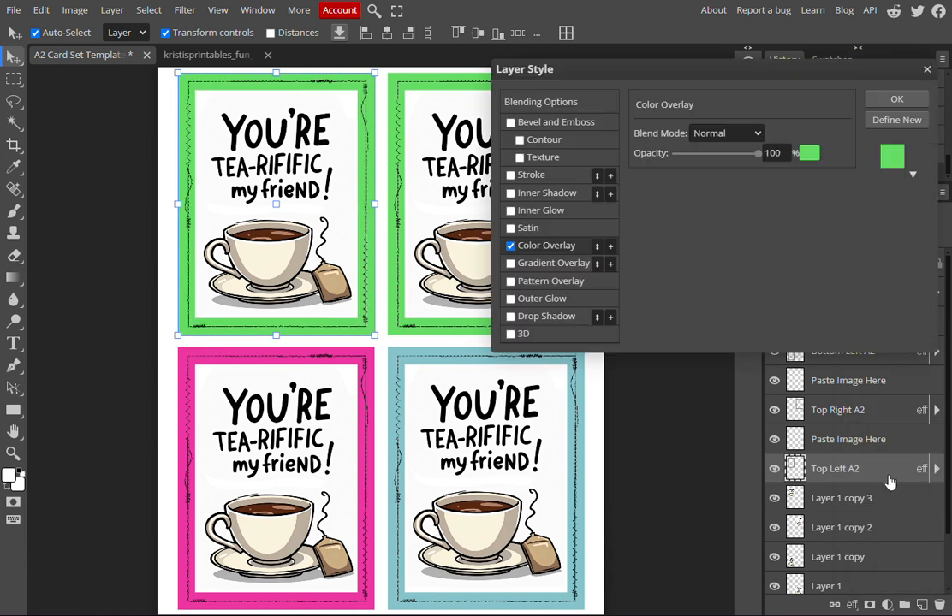
{"action": "left_click", "coordinate": [809, 153]}
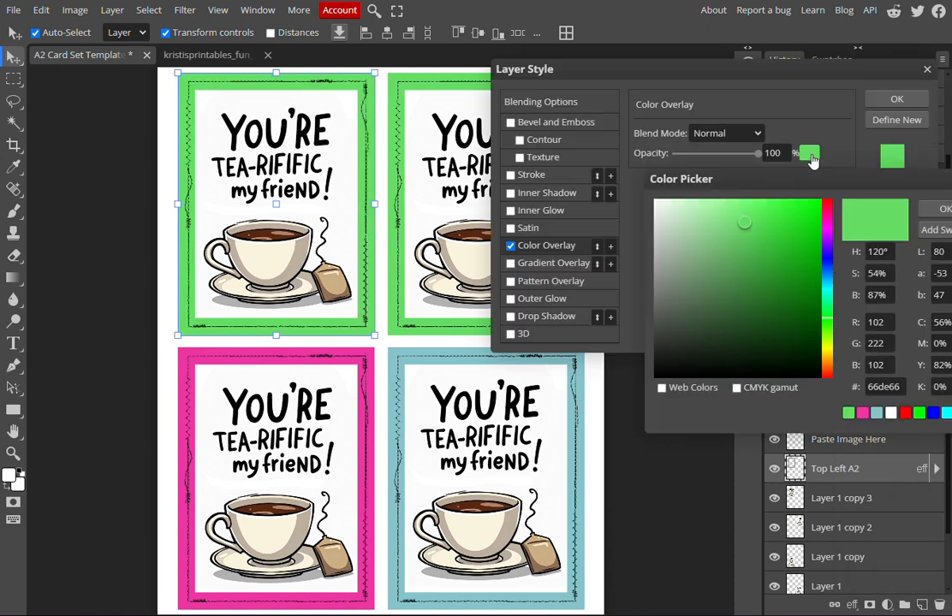
{"action": "left_click", "coordinate": [827, 359]}
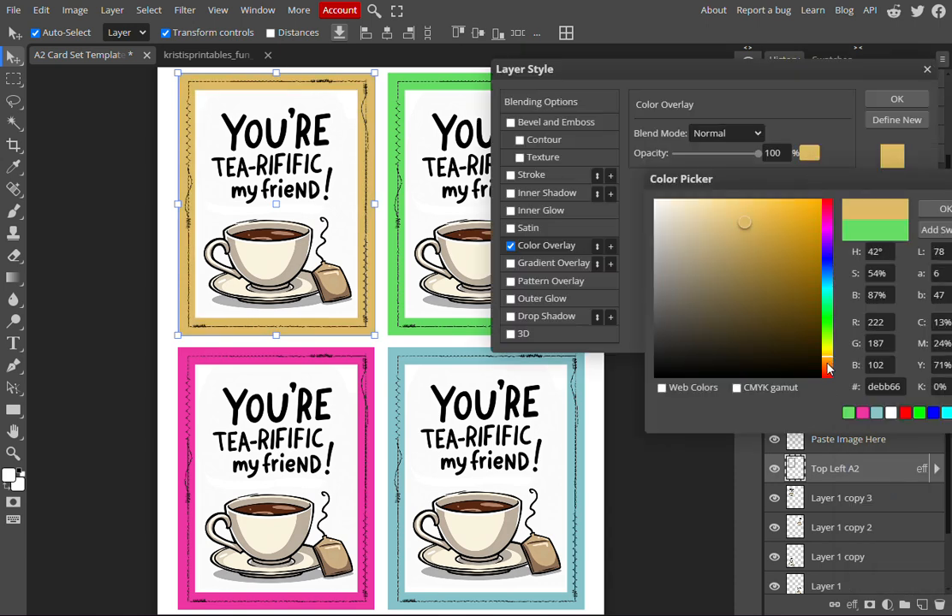
{"action": "left_click_drag", "start_coordinate": [828, 369], "coordinate": [827, 364]}
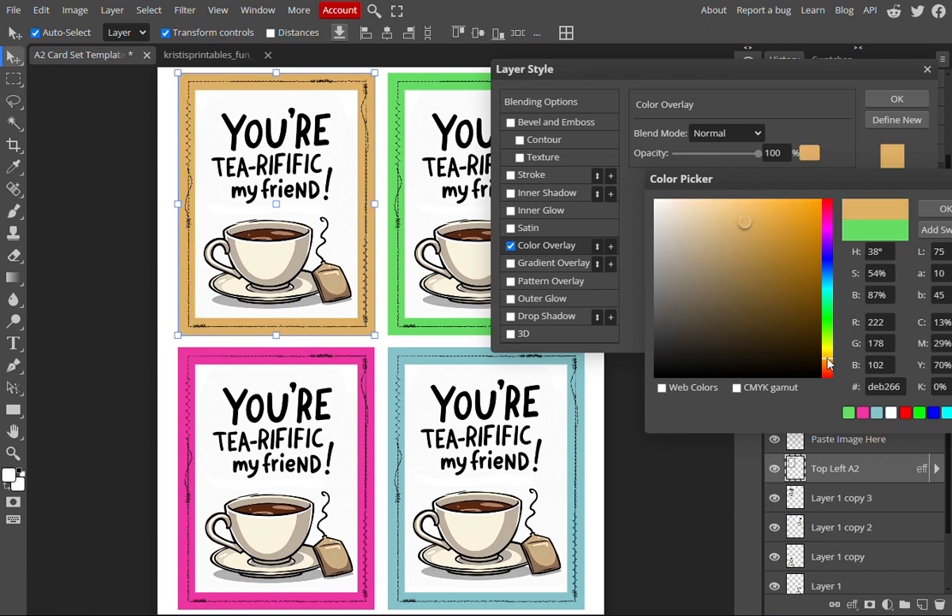
{"action": "left_click", "coordinate": [827, 364]}
{"action": "left_click", "coordinate": [802, 230]}
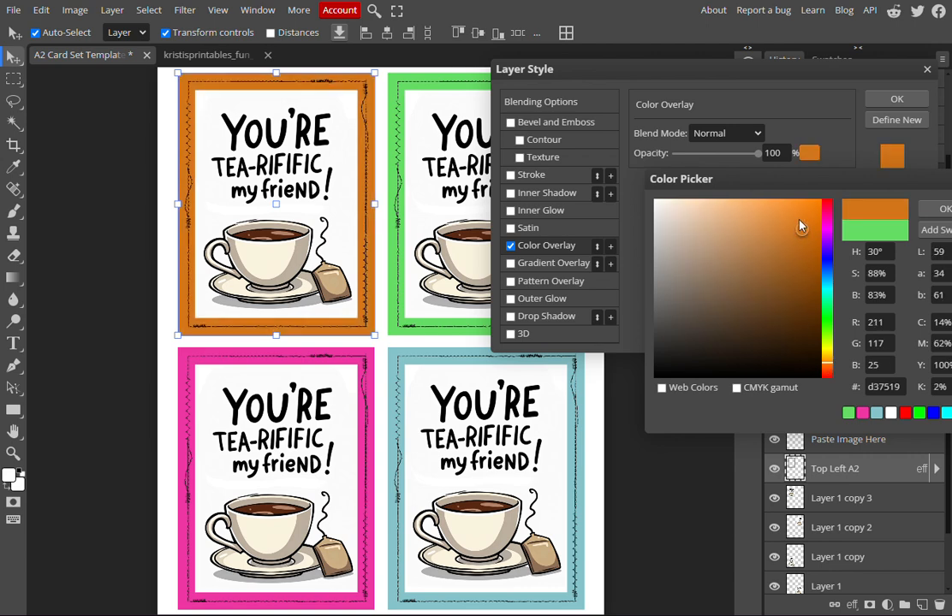
{"action": "left_click", "coordinate": [931, 211]}
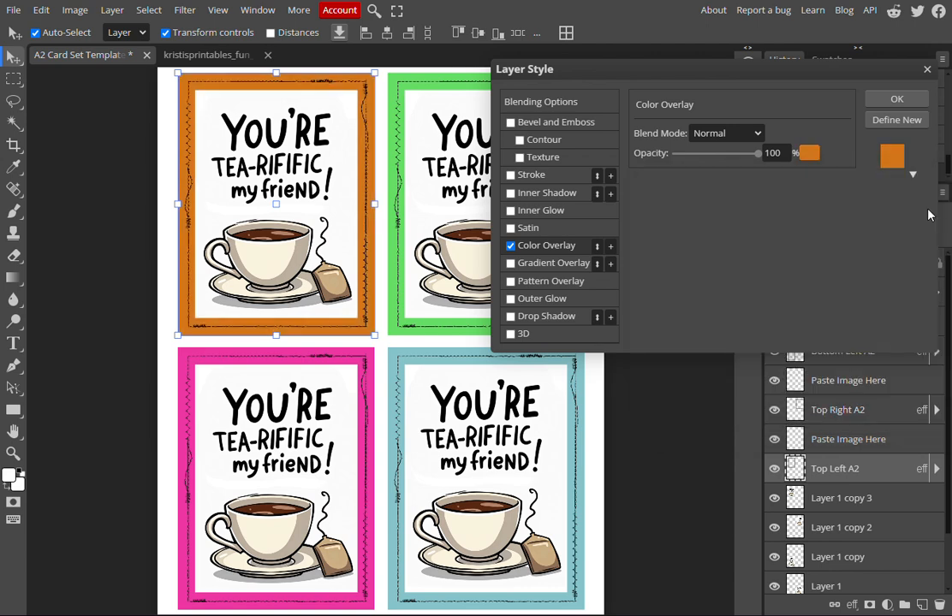
{"action": "left_click", "coordinate": [895, 99]}
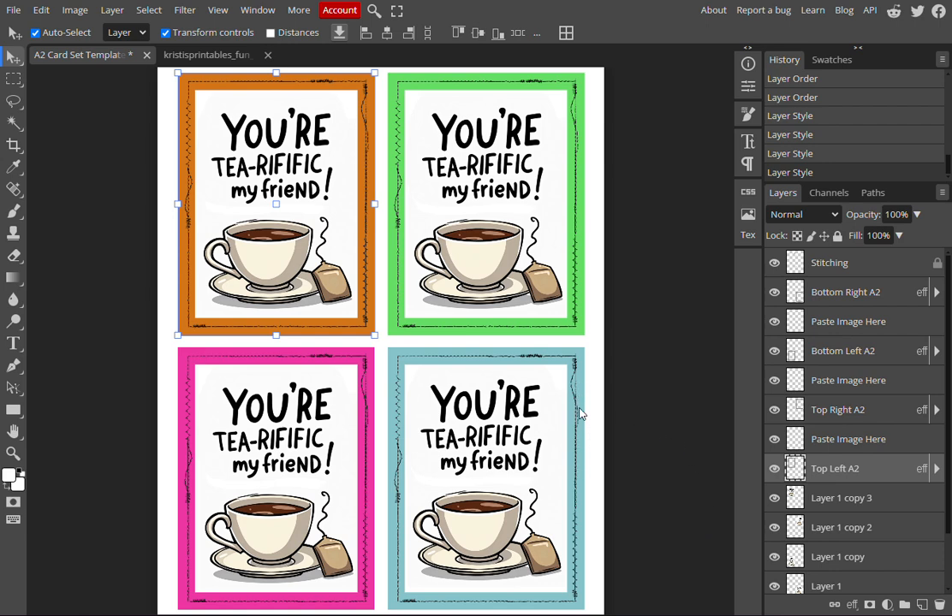
Add a Color Overlay to the "Stitching" layer and set its colour to white #ffffff
{"action": "left_click", "coordinate": [831, 266]}
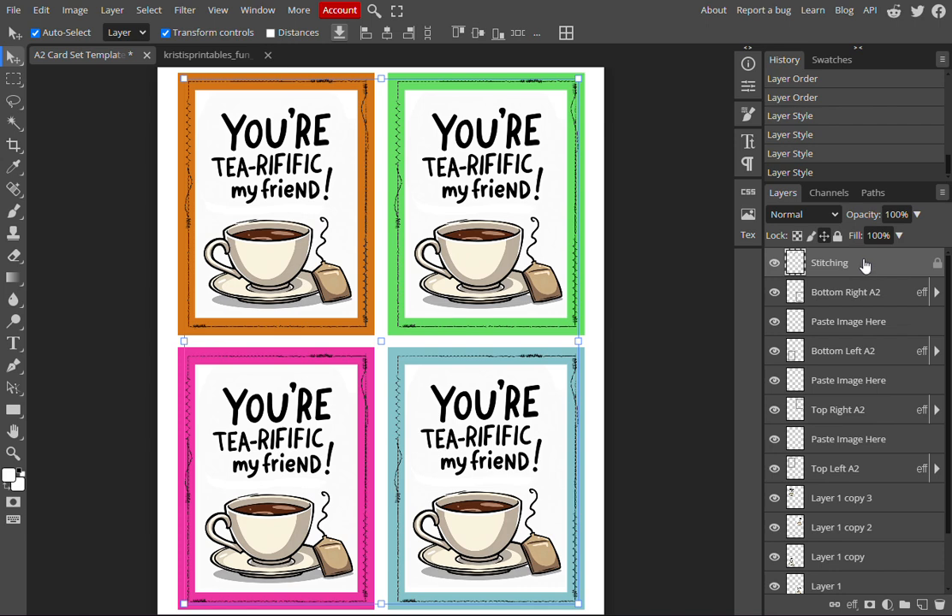
{"action": "left_click", "coordinate": [852, 606]}
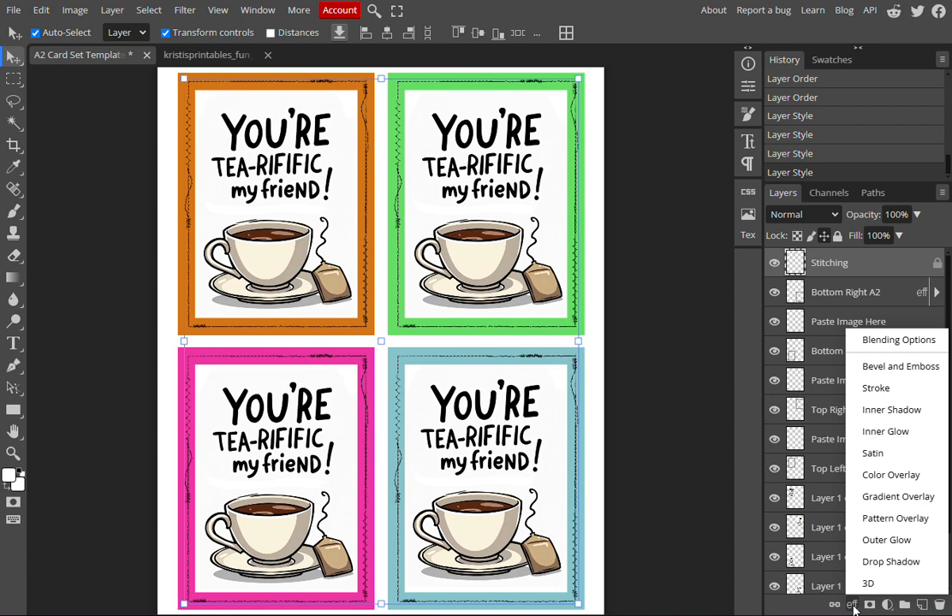
{"action": "left_click", "coordinate": [892, 474]}
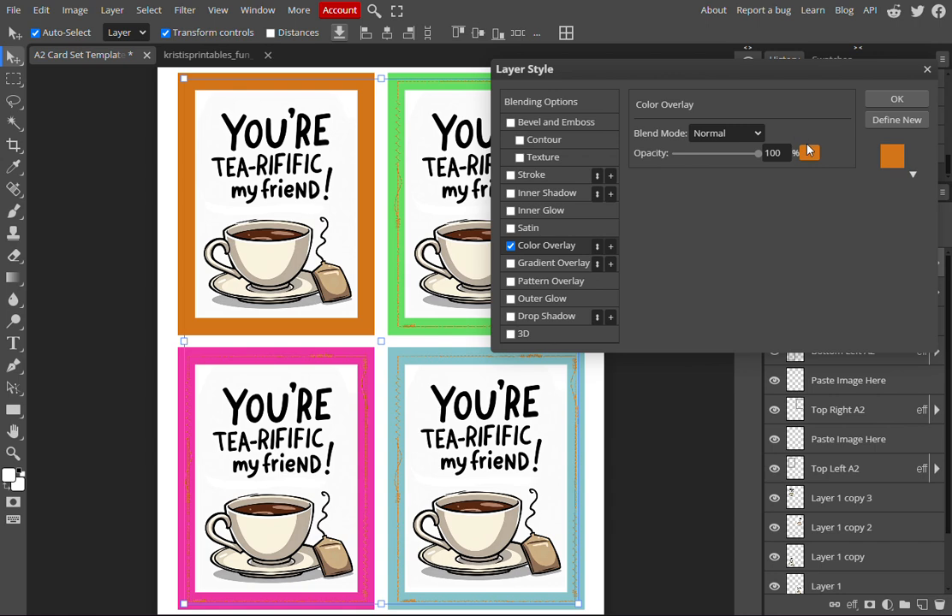
{"action": "left_click_drag", "start_coordinate": [803, 81], "coordinate": [835, 79]}
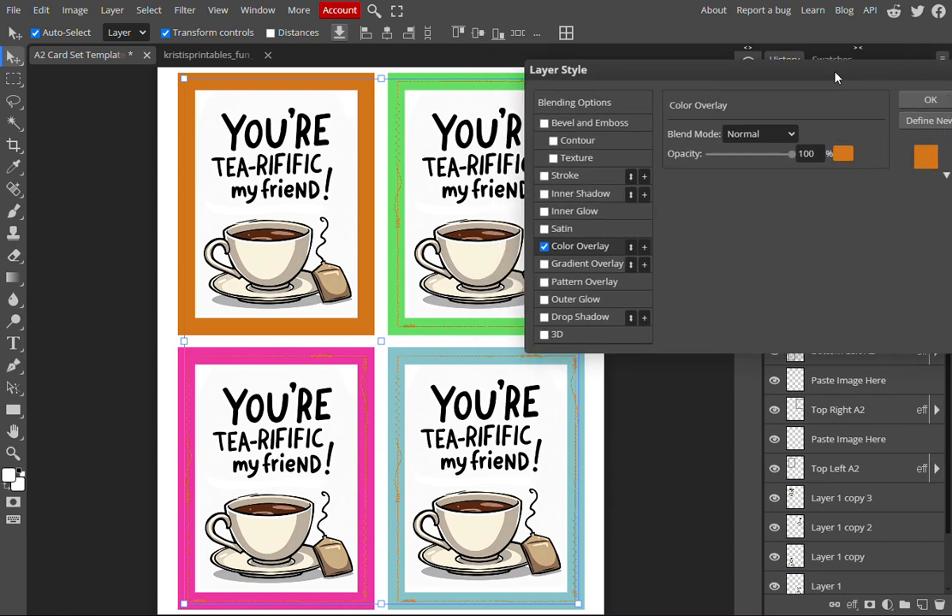
{"action": "left_click", "coordinate": [844, 154]}
{"action": "left_click_drag", "start_coordinate": [720, 270], "coordinate": [635, 169]}
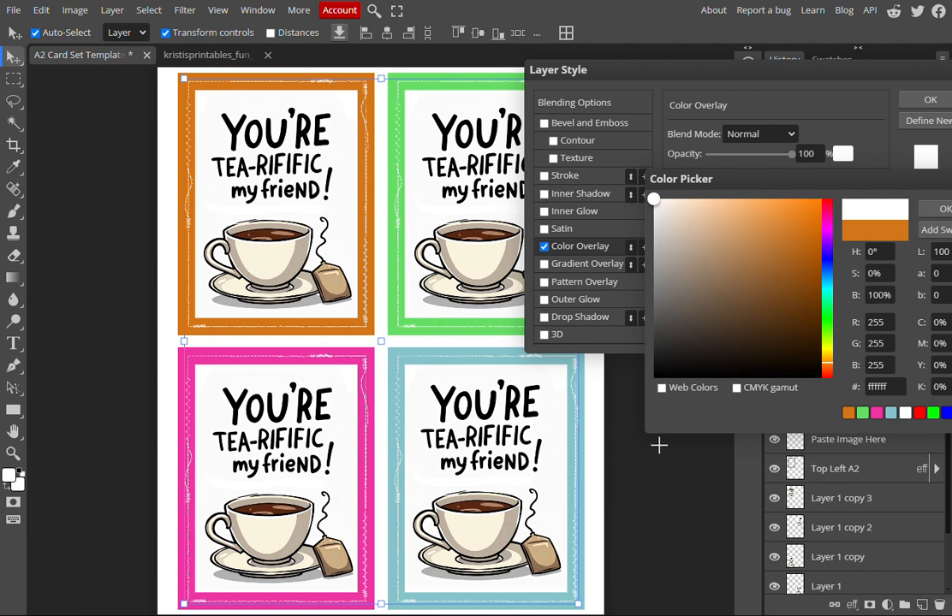
{"action": "left_click", "coordinate": [933, 210]}
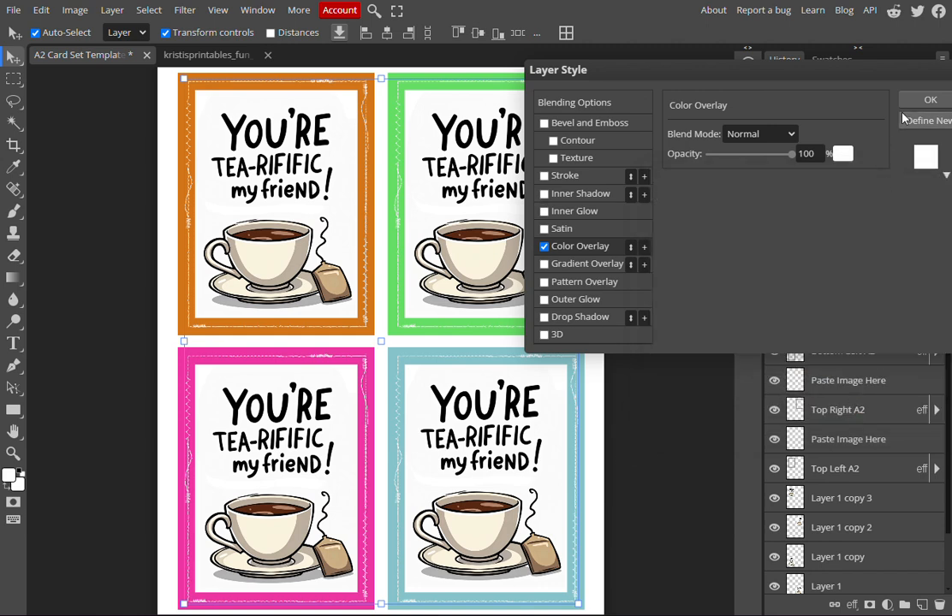
{"action": "left_click", "coordinate": [931, 100]}
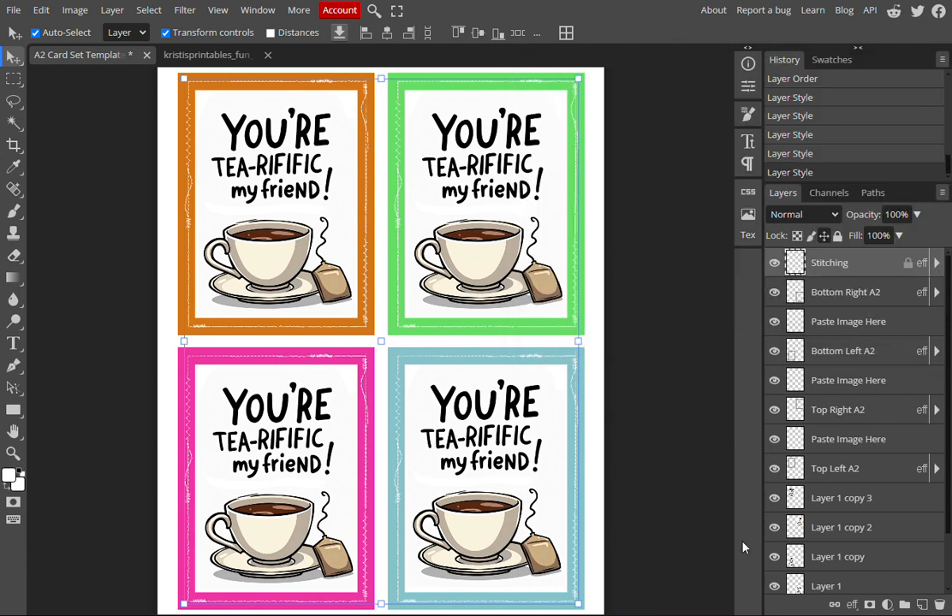
Select the "Background" layer and examine the available export file formats, such as PDF
{"action": "scroll", "coordinate": [860, 559], "scroll_direction": "down", "scroll_amount": 2}
{"action": "left_click", "coordinate": [865, 580]}
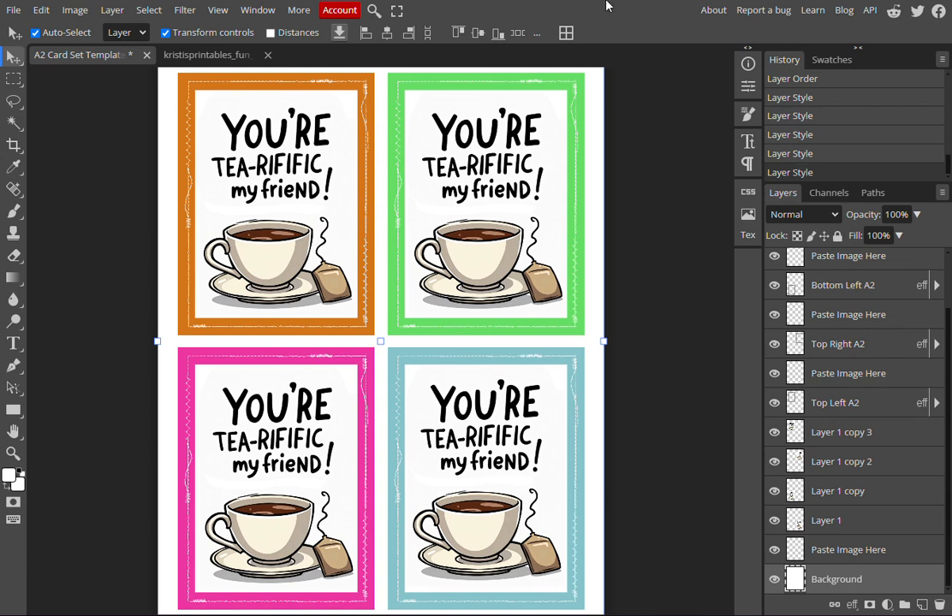
{"action": "left_click", "coordinate": [12, 10]}
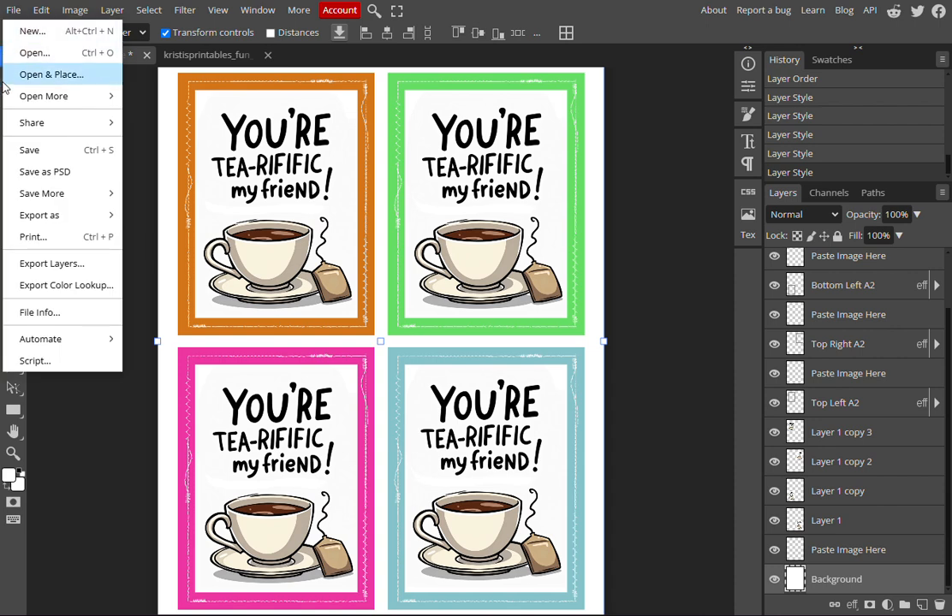
{"action": "mouse_move", "coordinate": [26, 221]}
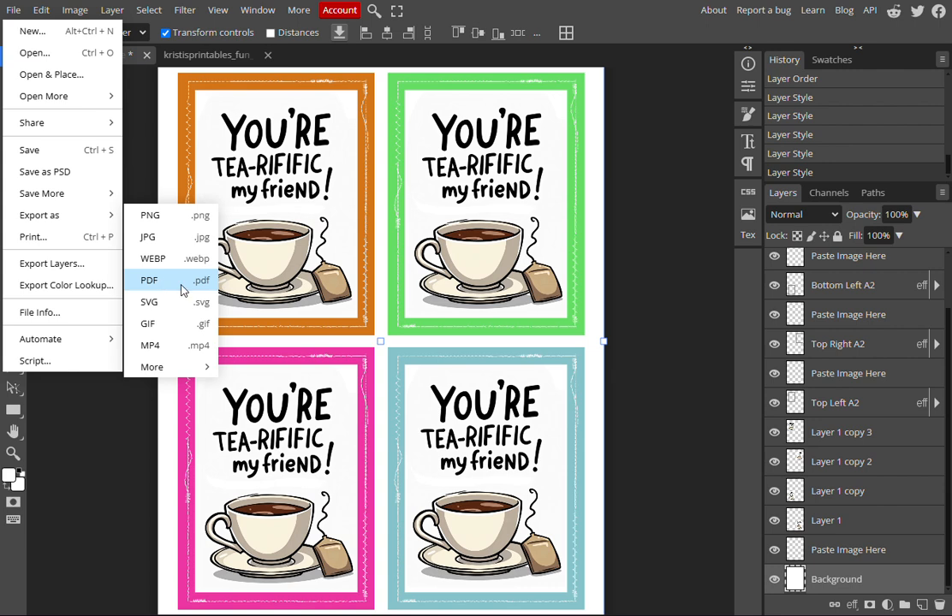
{"action": "left_click", "coordinate": [12, 12]}
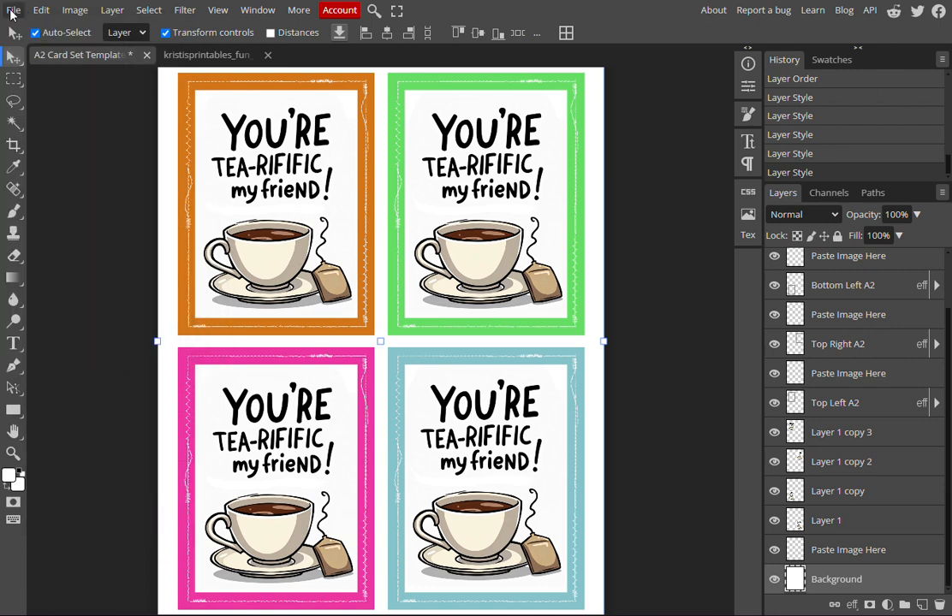